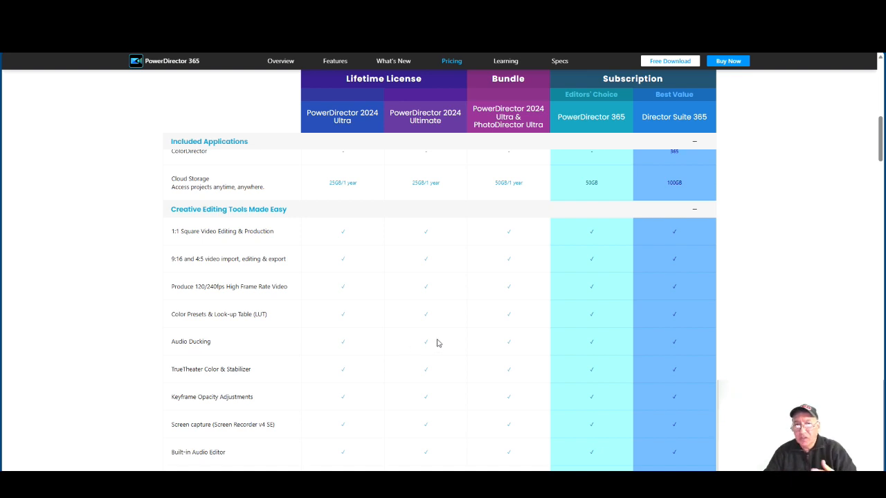
# Review the creative editing features in the PowerDirector version comparison table and return to the prices of each version
pyautogui.scroll(-2, 436, 343)
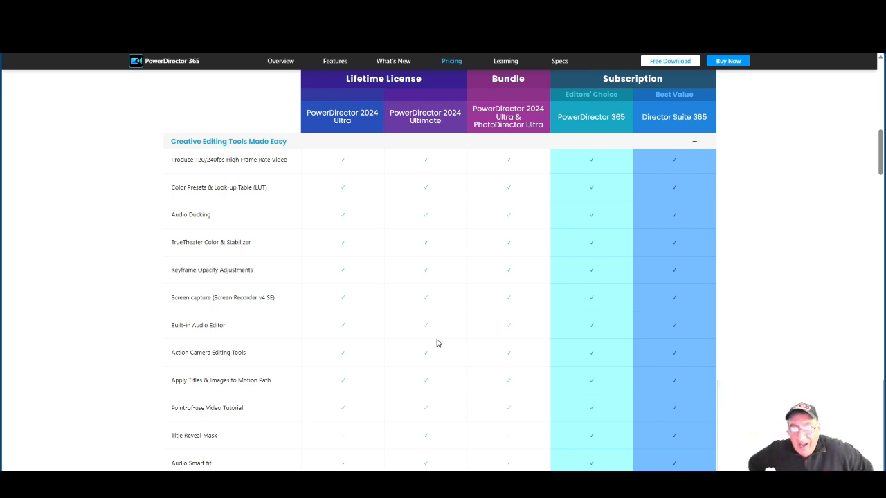
pyautogui.moveTo(721, 468)
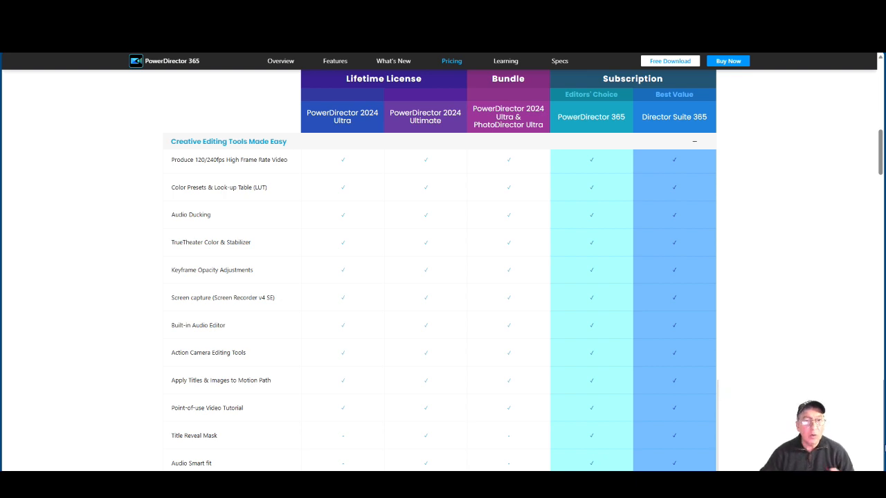
pyautogui.moveTo(878, 449)
pyautogui.scroll(-4, 204, 294)
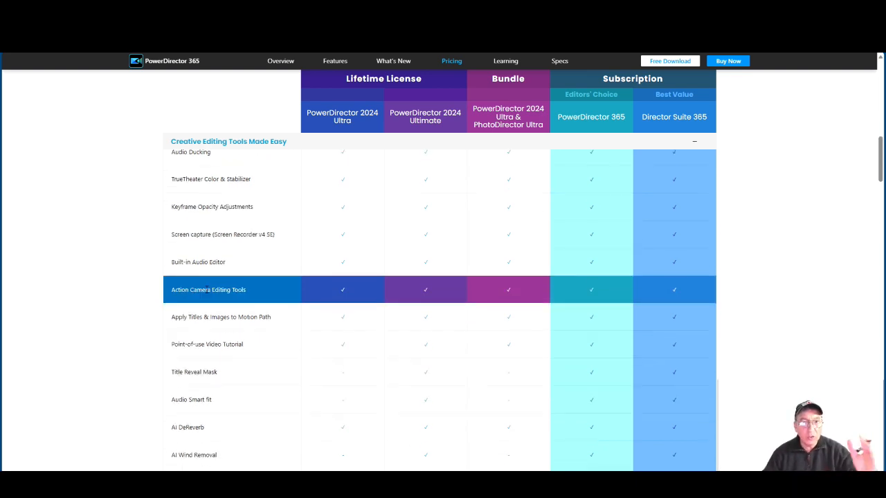
pyautogui.scroll(-2, 205, 294)
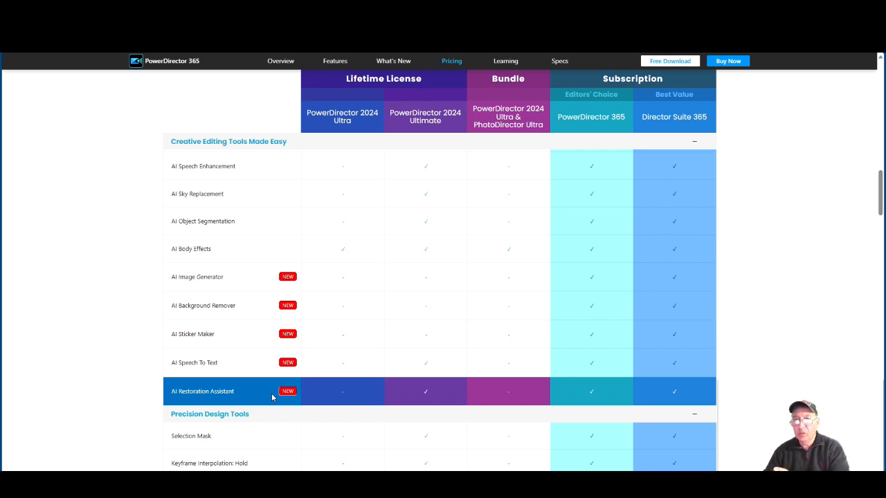
pyautogui.scroll(8, 271, 393)
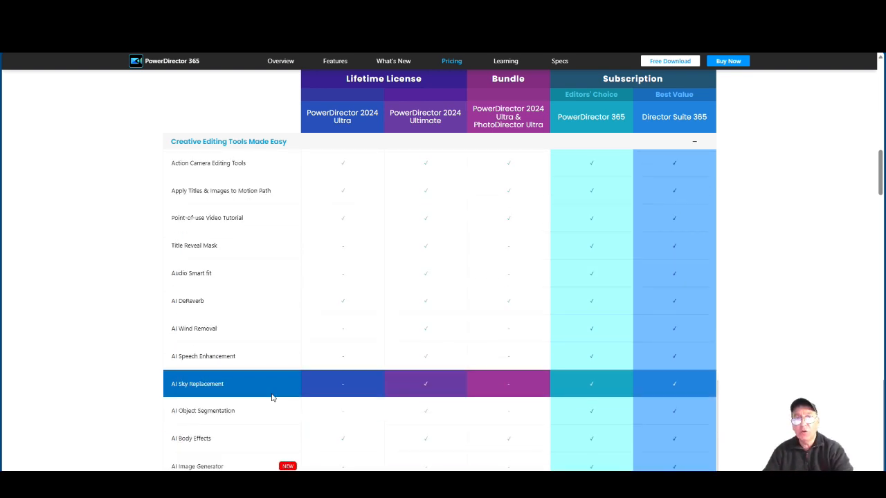
pyautogui.scroll(6, 272, 395)
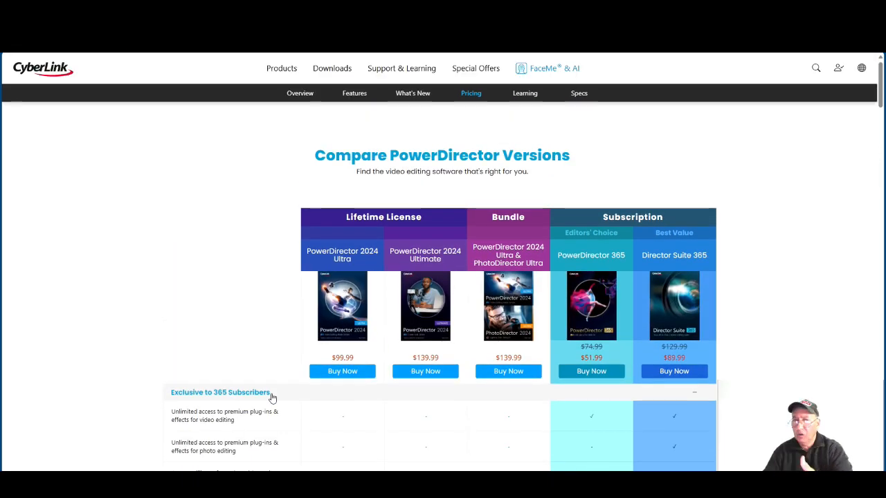
# View the purchase page for PowerDirector 2024 Ultimate and return to the version comparison
pyautogui.click(427, 371)
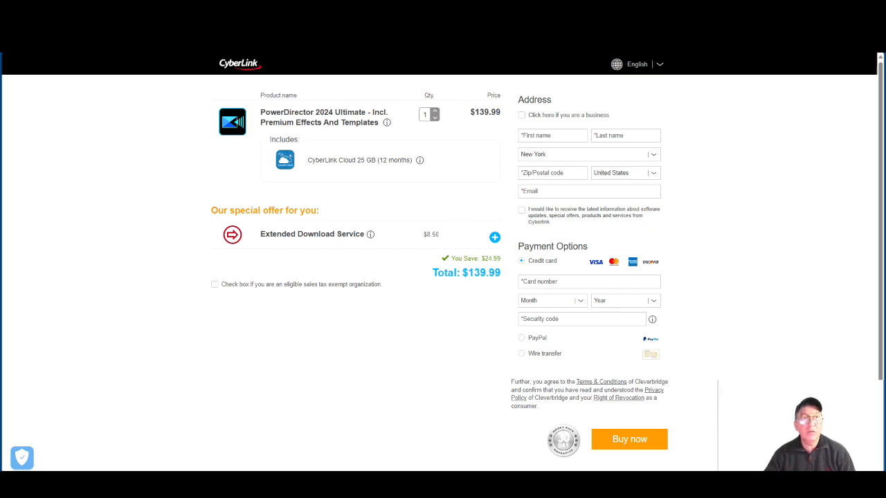
pyautogui.hotkey('alt', 'Left')
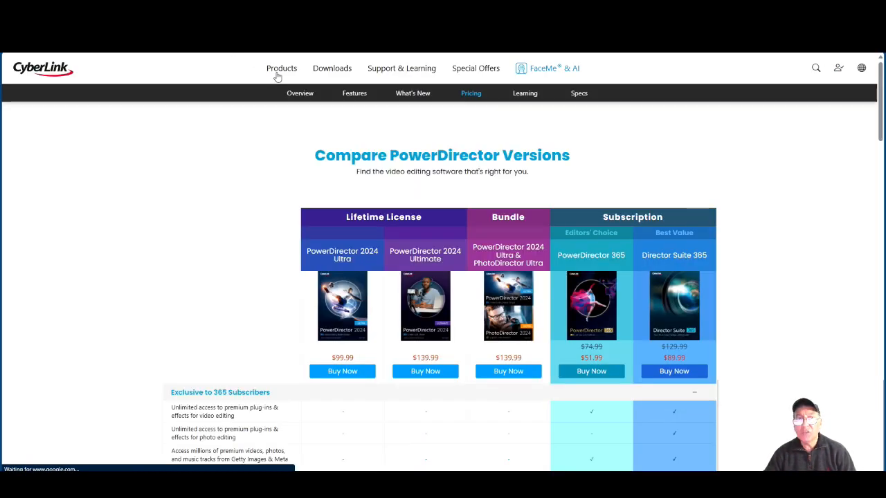
# Open the Windows PowerDirector product page and view all its plans and pricing
pyautogui.moveTo(278, 77)
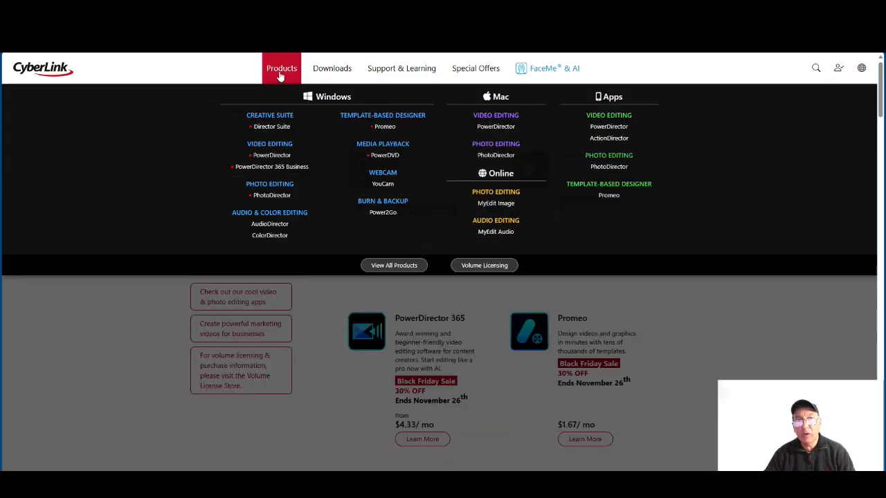
pyautogui.click(280, 75)
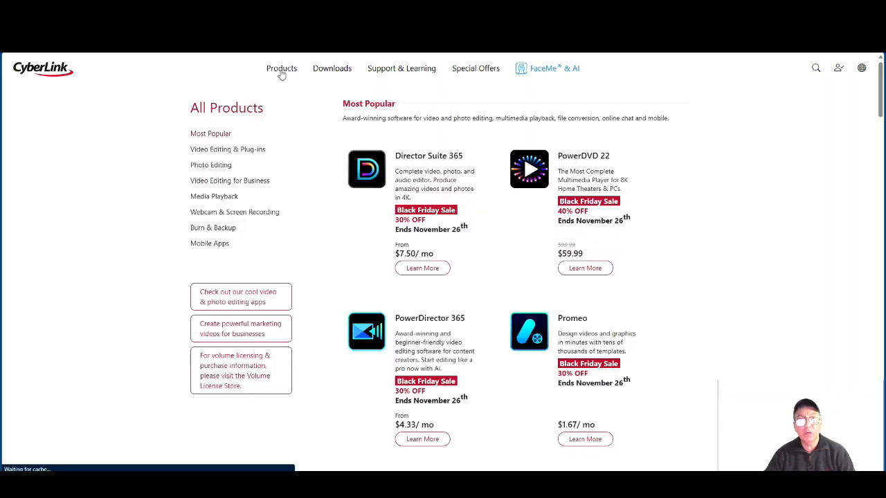
pyautogui.moveTo(282, 75)
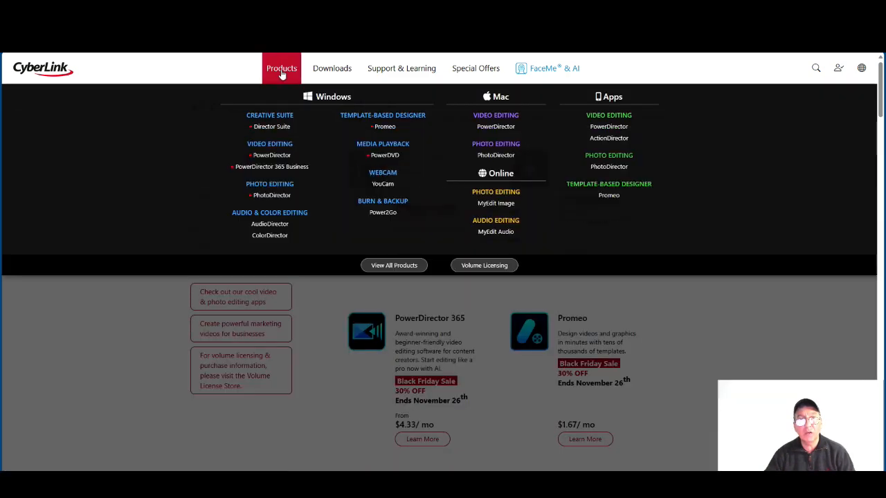
pyautogui.click(274, 158)
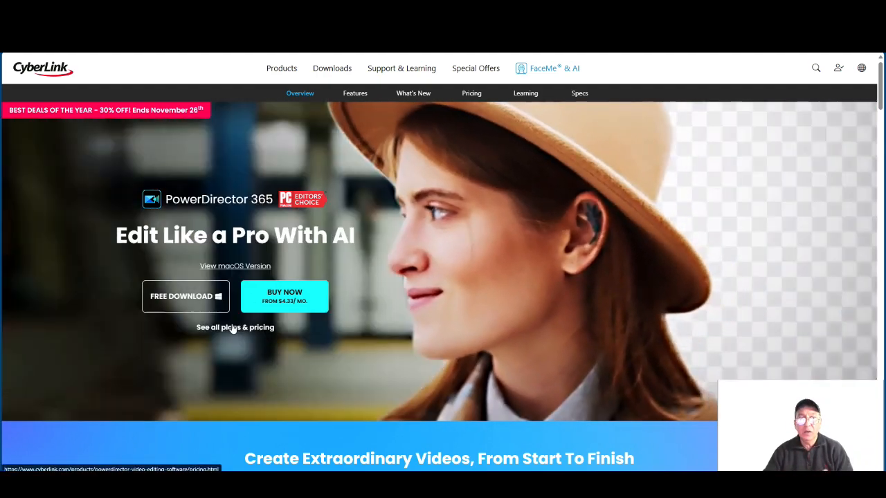
pyautogui.click(232, 329)
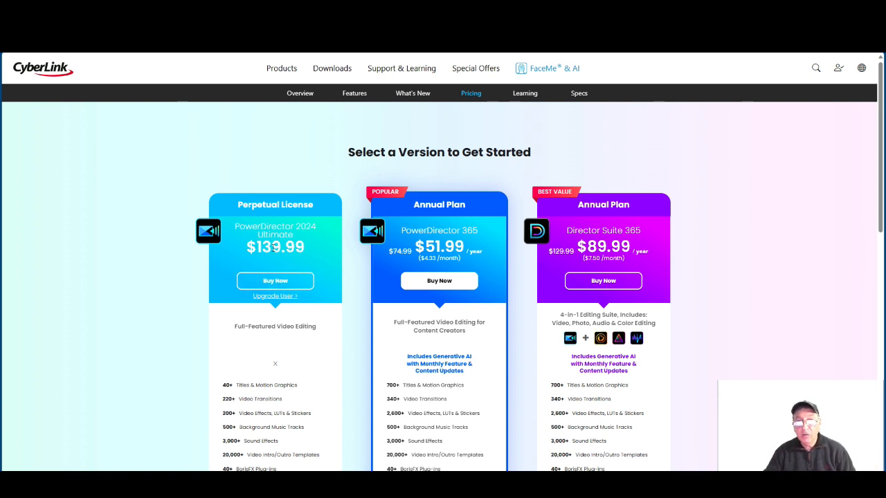
# View the purchase page for upgrading to PowerDirector 2024 Ultimate as an existing user and close it
pyautogui.moveTo(263, 298)
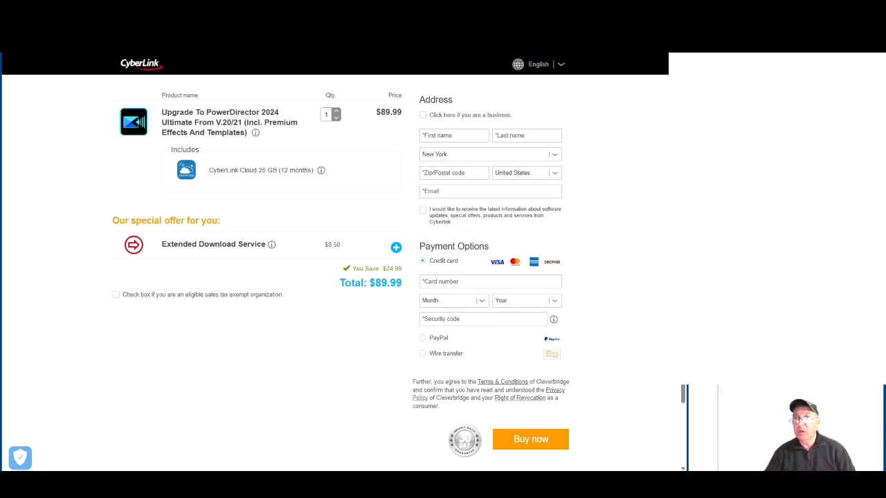
pyautogui.click(871, 63)
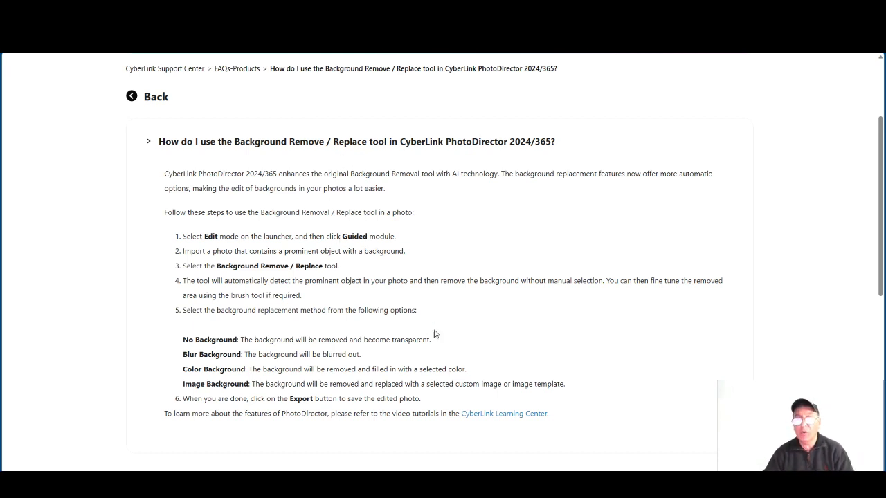
# Switch to PowerDirector and place RJP PHOTO.jpg at the start of video track 2
pyautogui.click(557, 442)
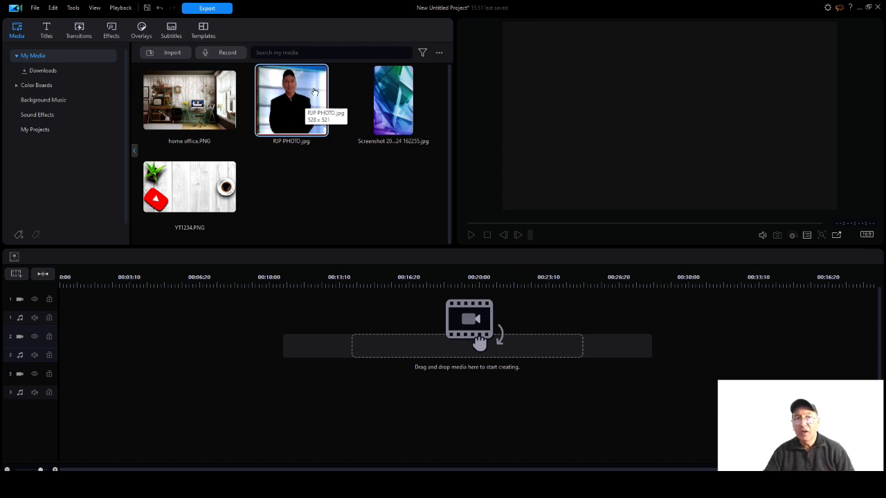
pyautogui.moveTo(314, 92); pyautogui.dragTo(59, 339)
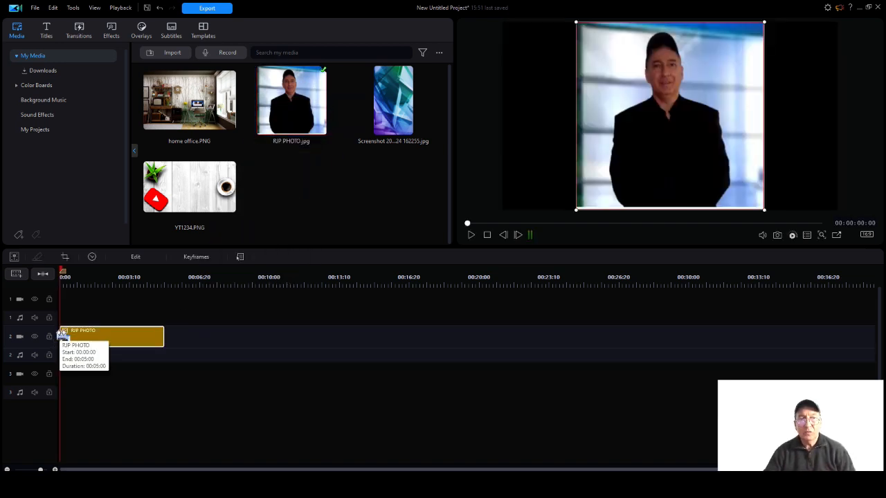
# Review the RJP PHOTO clip's image editing tools, including Edit in PhotoDirector, and close the clip's editing settings
pyautogui.click(135, 256)
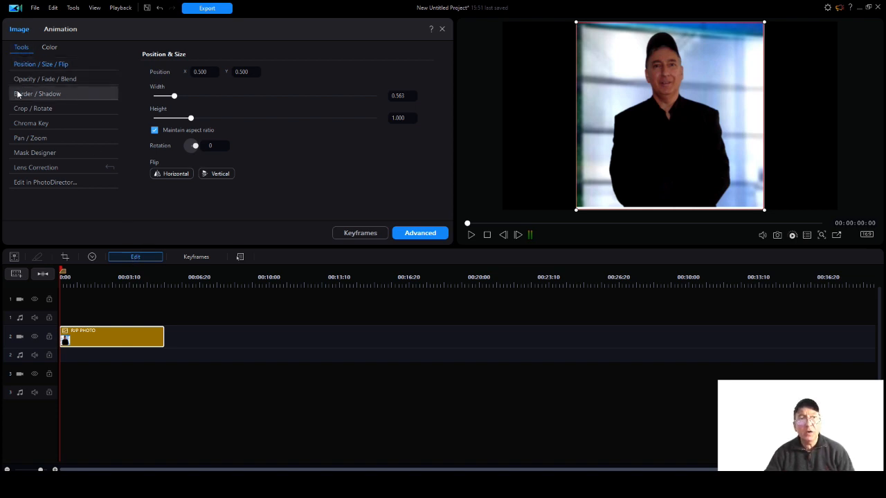
pyautogui.click(54, 183)
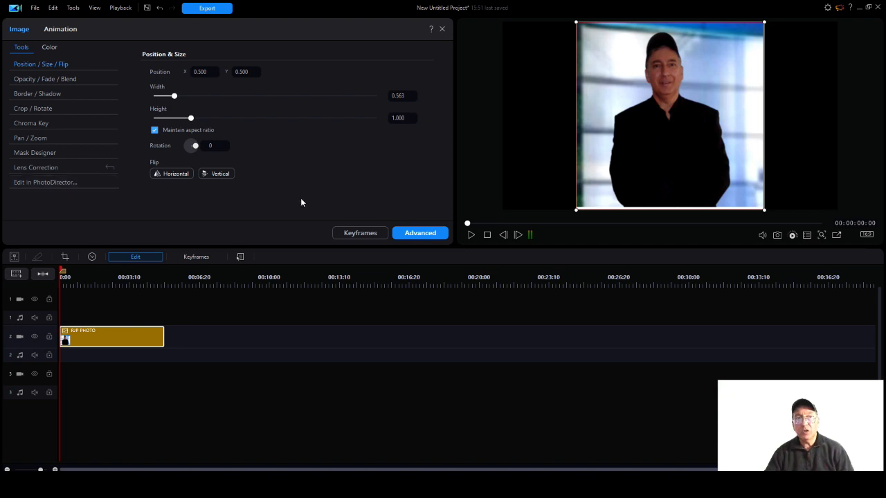
pyautogui.click(442, 30)
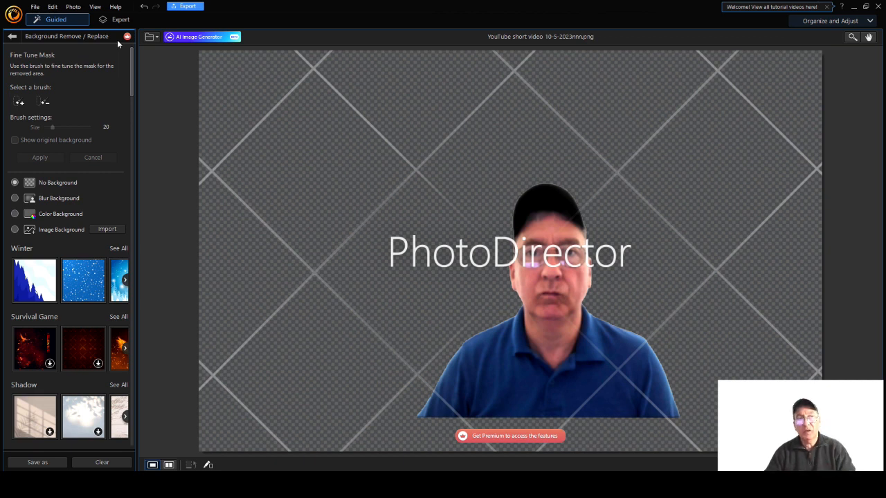
# Try Blur Background and the snowflake Winter image behind the cut-out person in PhotoDirector, and close the program without saving
pyautogui.click(31, 200)
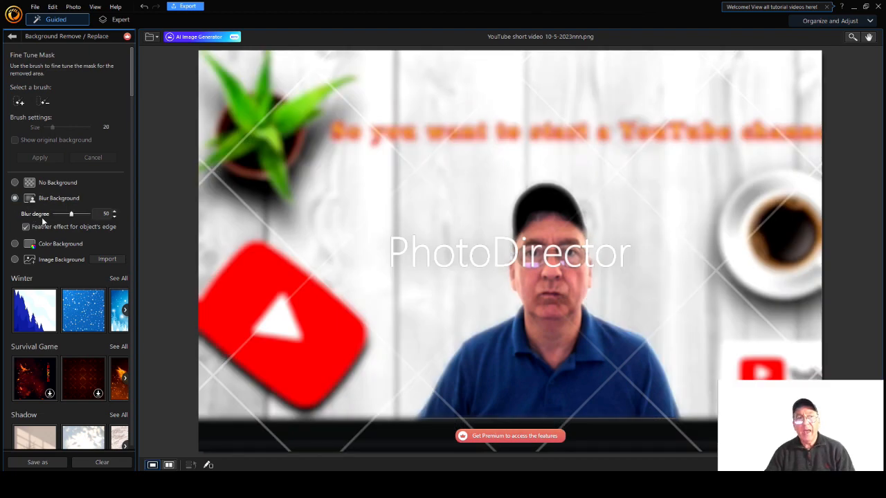
pyautogui.click(89, 319)
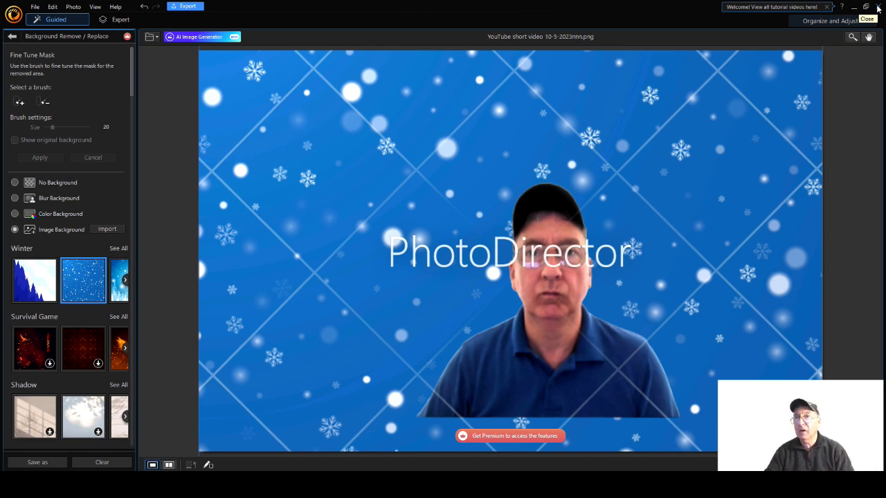
pyautogui.click(878, 8)
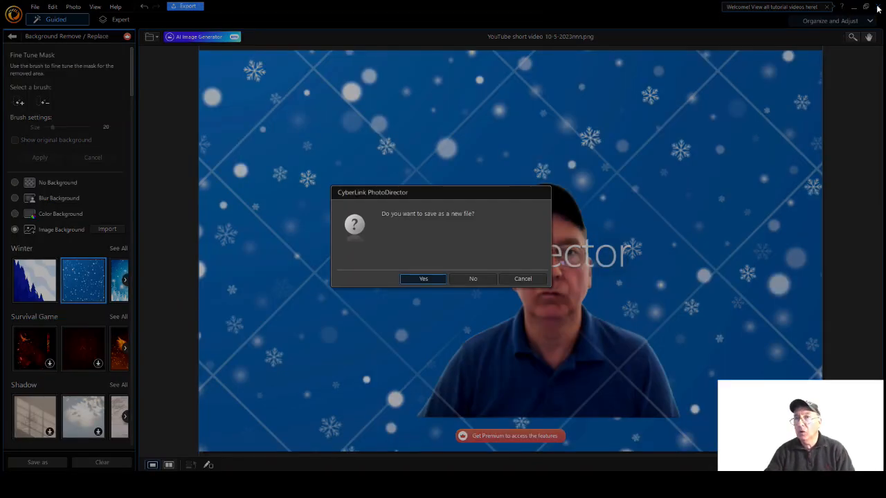
pyautogui.click(473, 279)
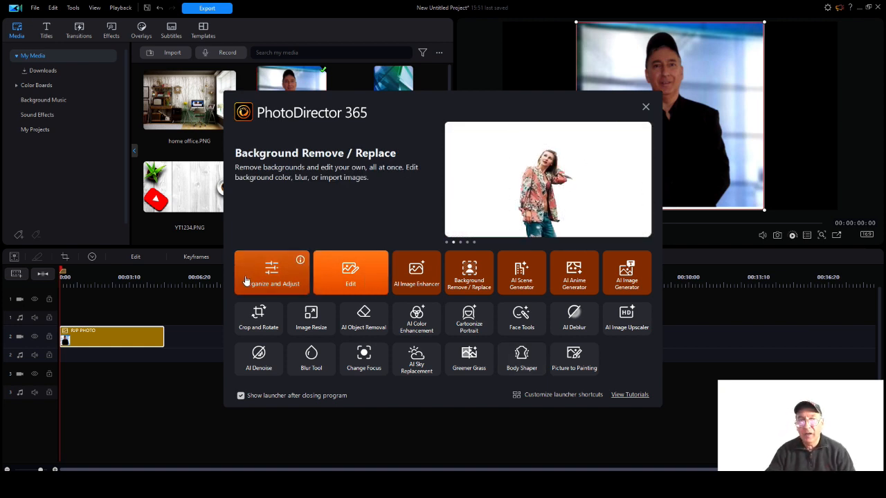
pyautogui.click(469, 273)
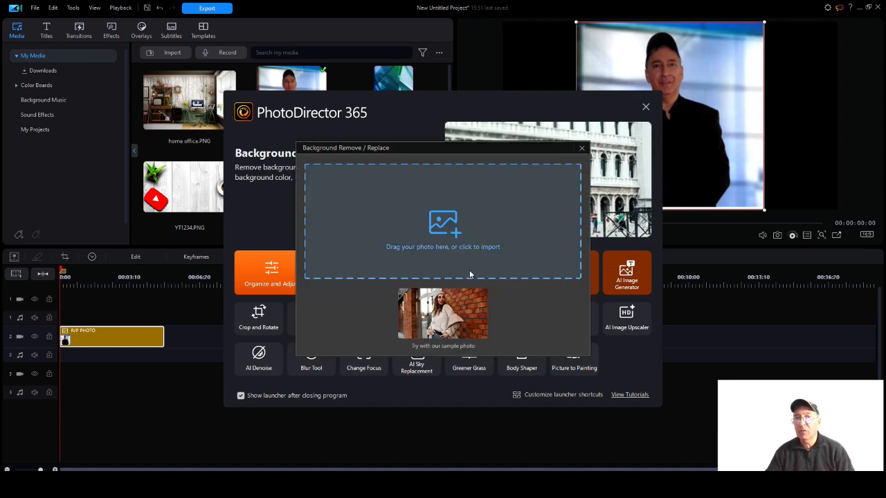
pyautogui.click(440, 223)
pyautogui.rightClick(441, 222)
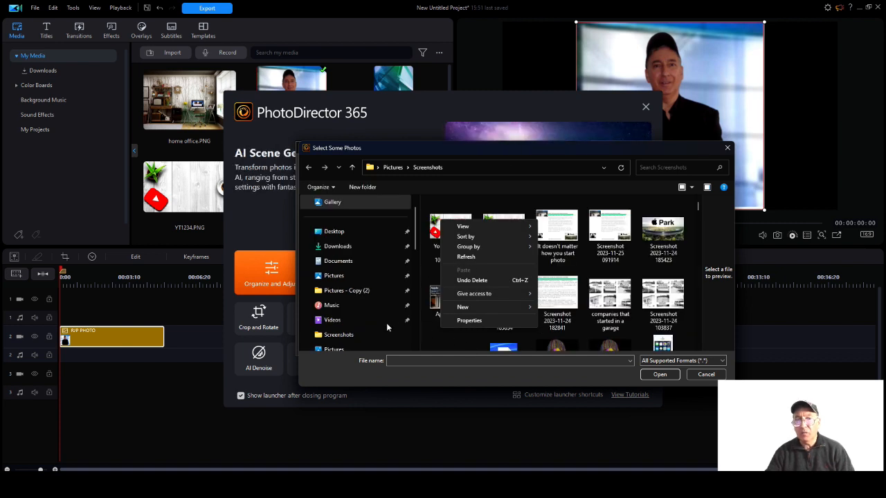
pyautogui.click(428, 324)
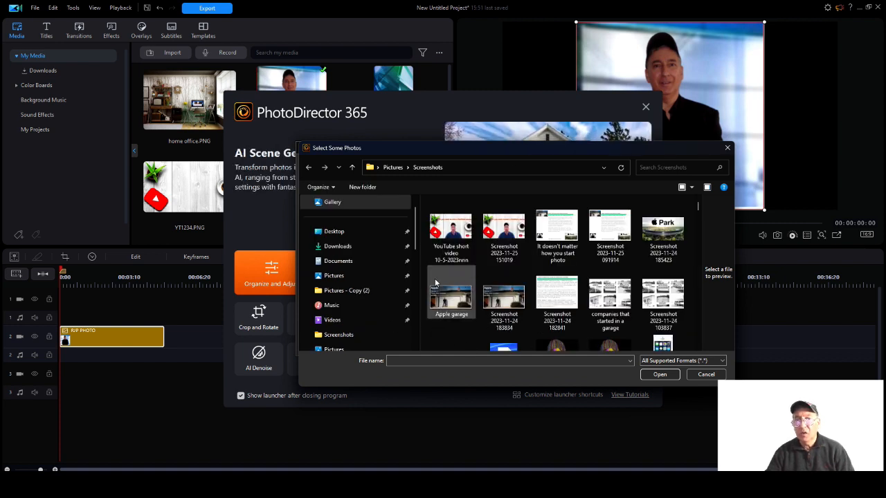
pyautogui.scroll(-5, 477, 256)
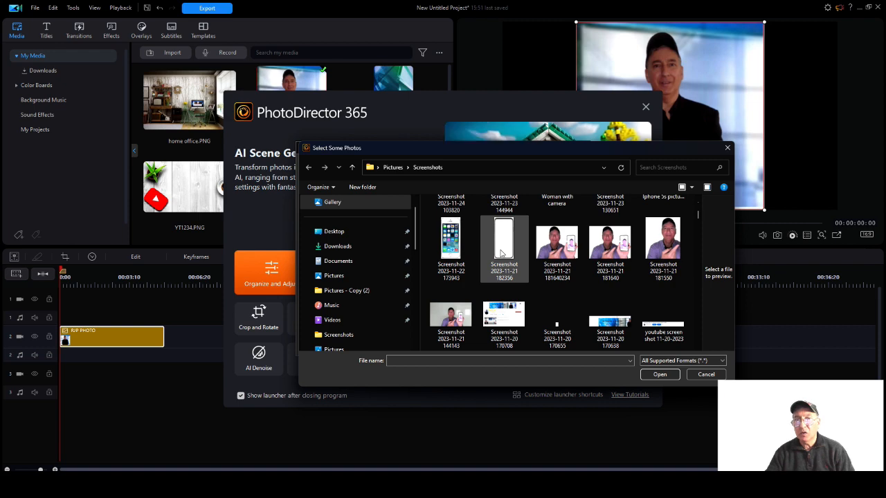
pyautogui.scroll(-1, 501, 253)
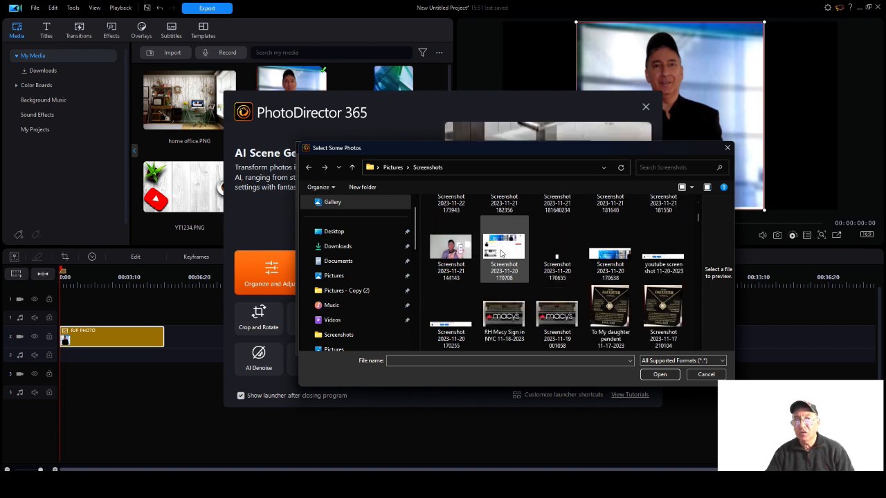
pyautogui.click(450, 250)
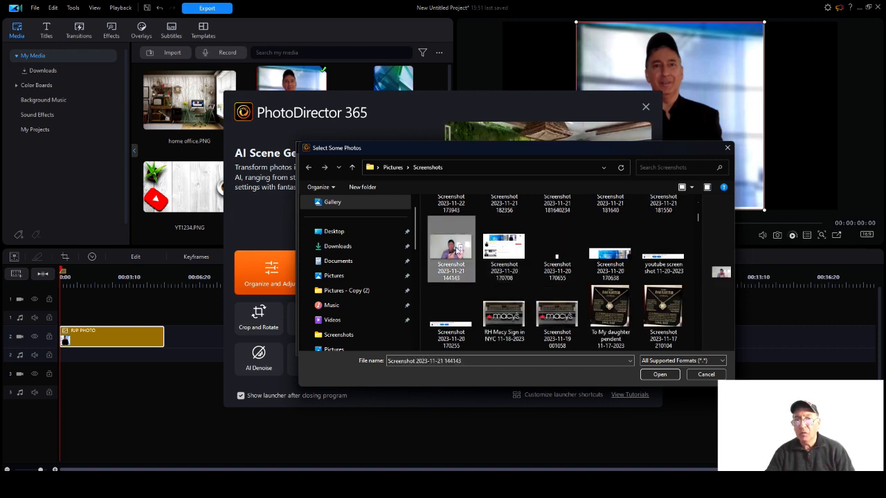
pyautogui.click(658, 374)
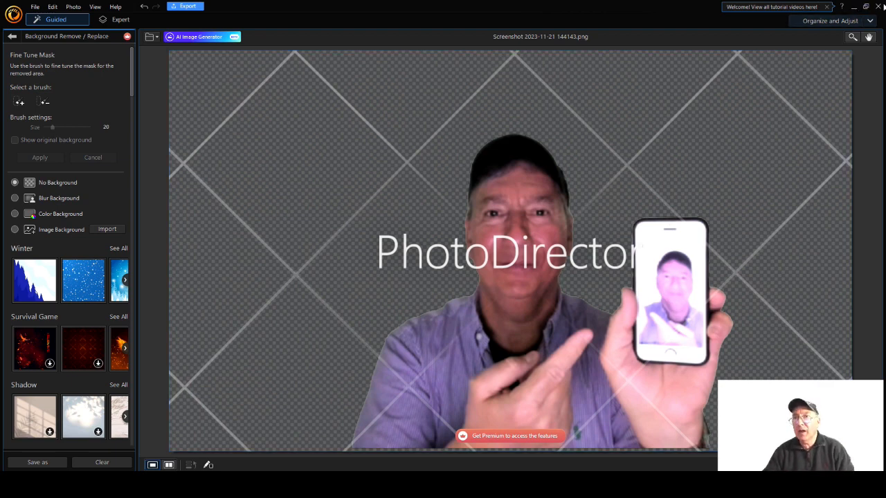
pyautogui.click(876, 7)
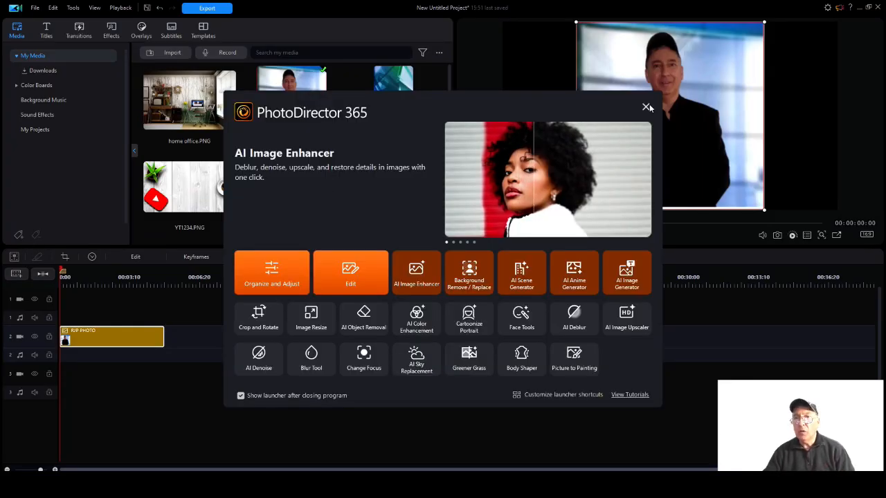
pyautogui.click(647, 107)
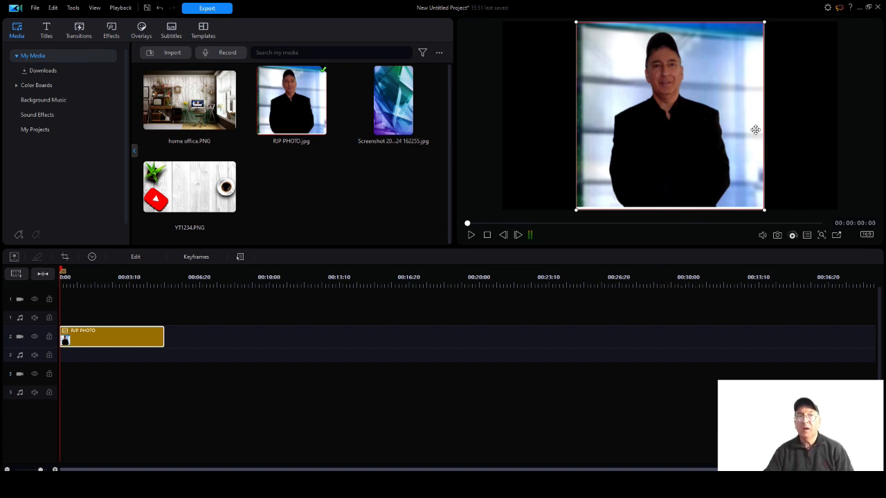
# Place home office.PNG at the start of video track 3 and select the RJP PHOTO clip on track 2
pyautogui.moveTo(204, 94); pyautogui.dragTo(62, 400)
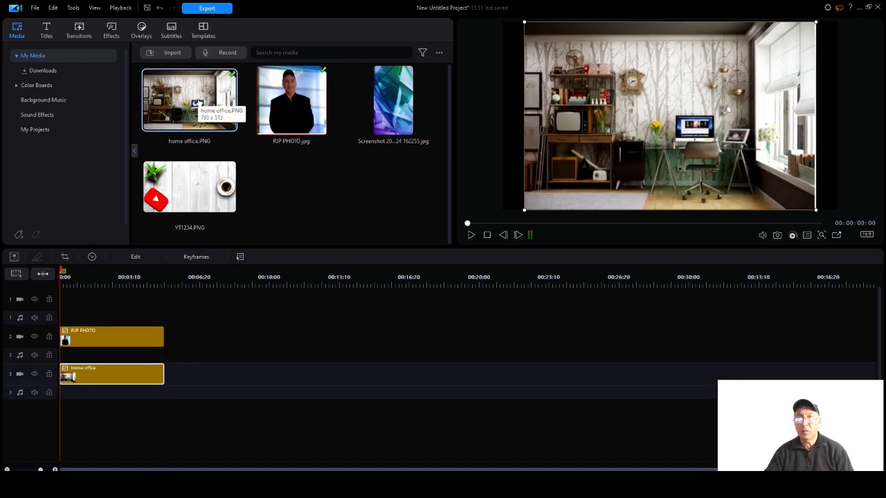
pyautogui.click(96, 344)
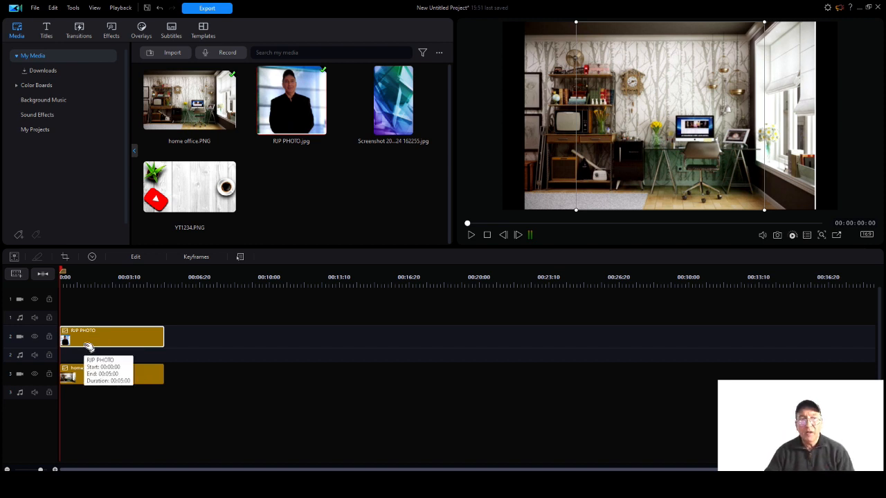
# Try keying out the RJP PHOTO clip's background with Chroma Key at color range 18 and denoise 0, and discard the changes
pyautogui.click(132, 257)
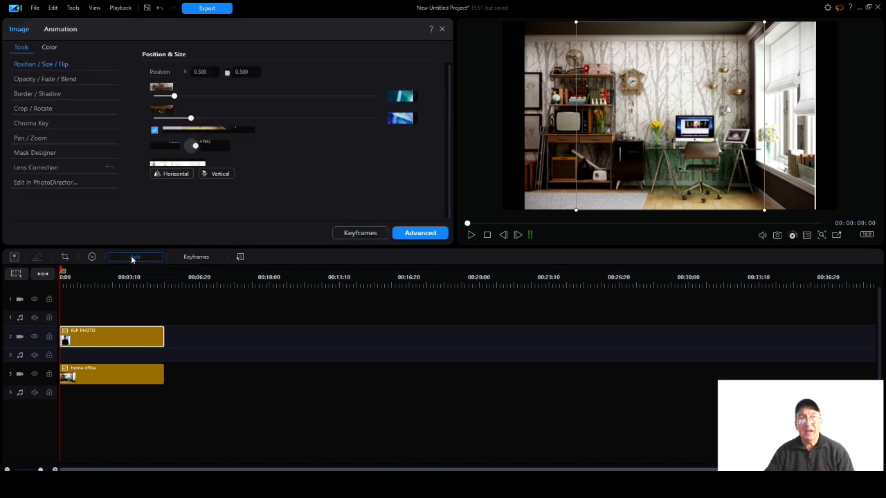
pyautogui.click(27, 122)
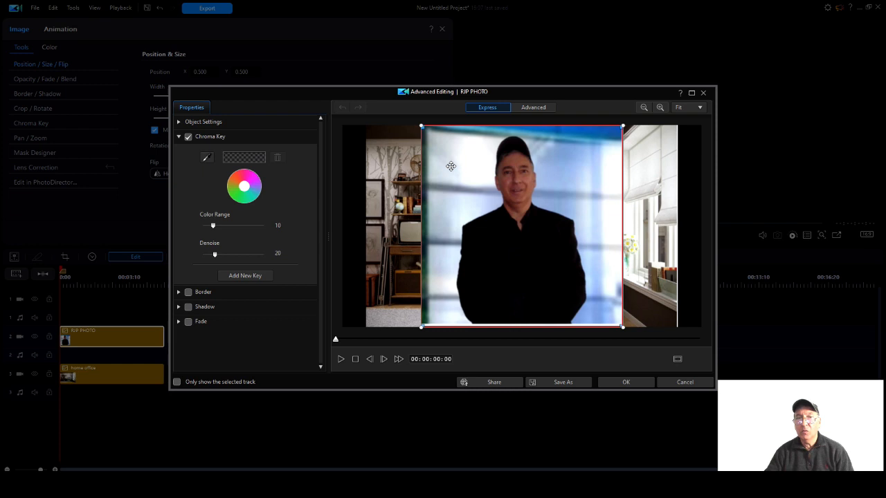
pyautogui.click(209, 162)
pyautogui.click(441, 183)
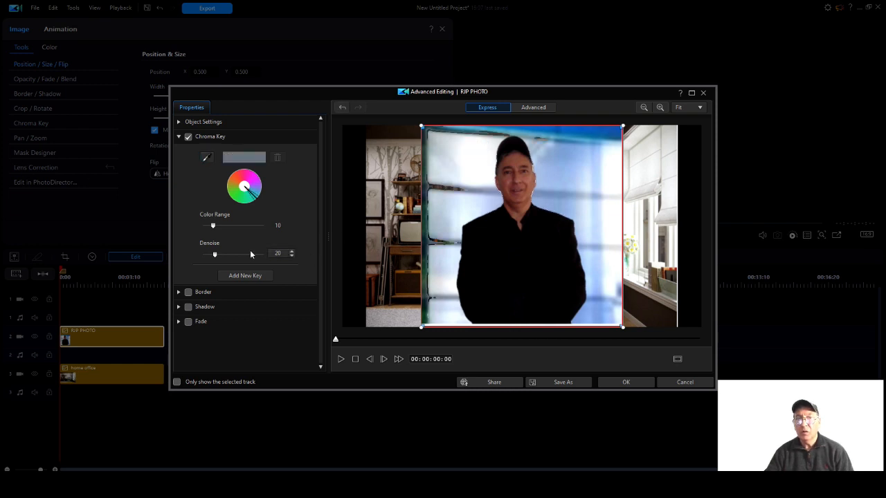
pyautogui.moveTo(213, 229)
pyautogui.mouseDown()
pyautogui.moveTo(287, 232)
pyautogui.moveTo(222, 230)
pyautogui.mouseUp()
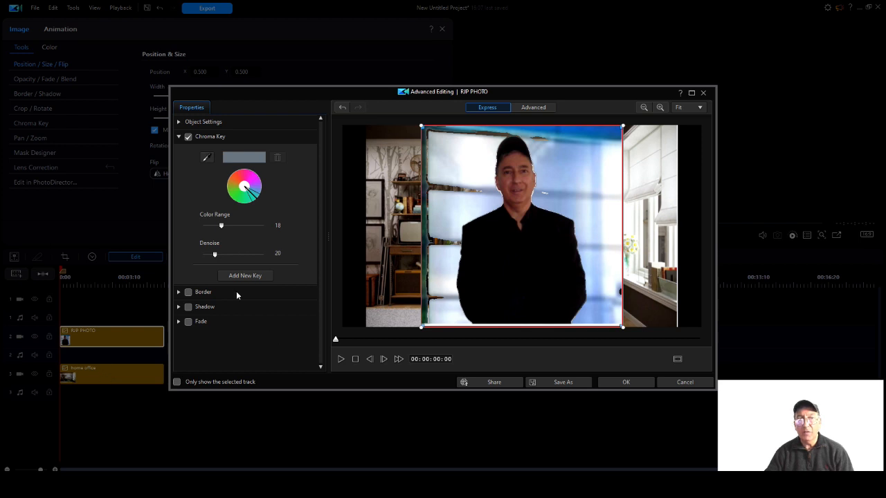
pyautogui.moveTo(215, 254); pyautogui.dragTo(190, 258)
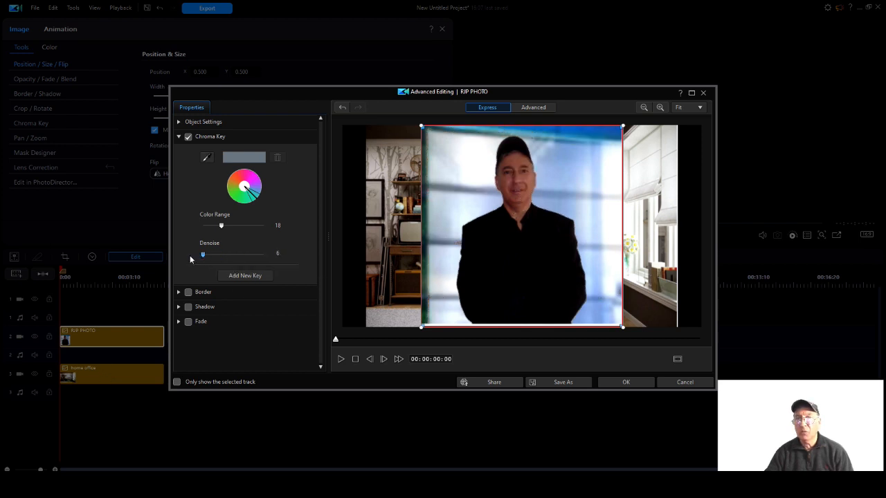
pyautogui.click(679, 384)
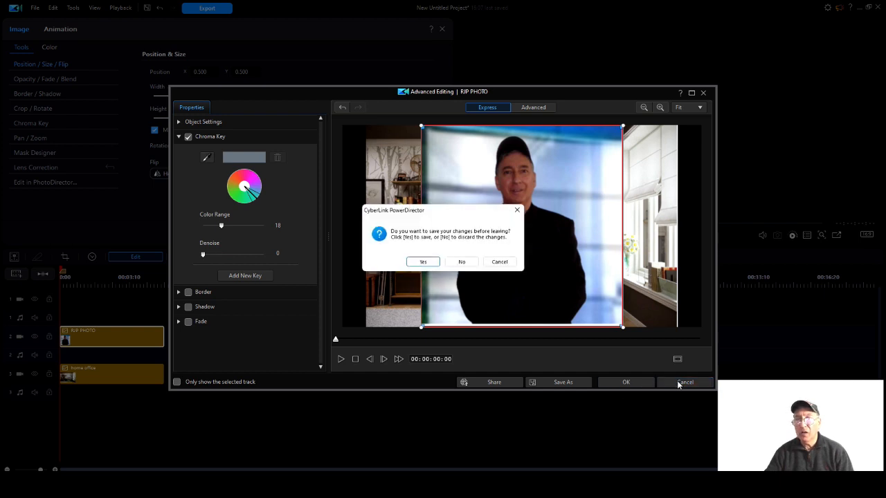
pyautogui.click(462, 262)
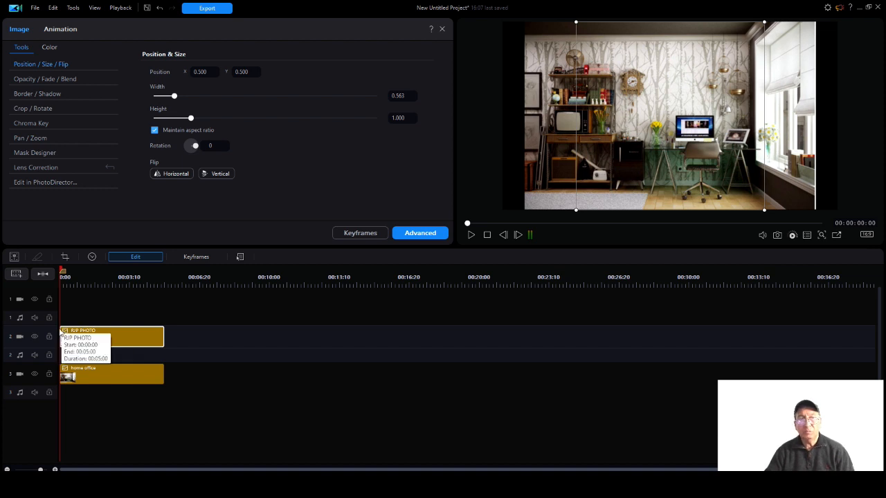
pyautogui.click(441, 31)
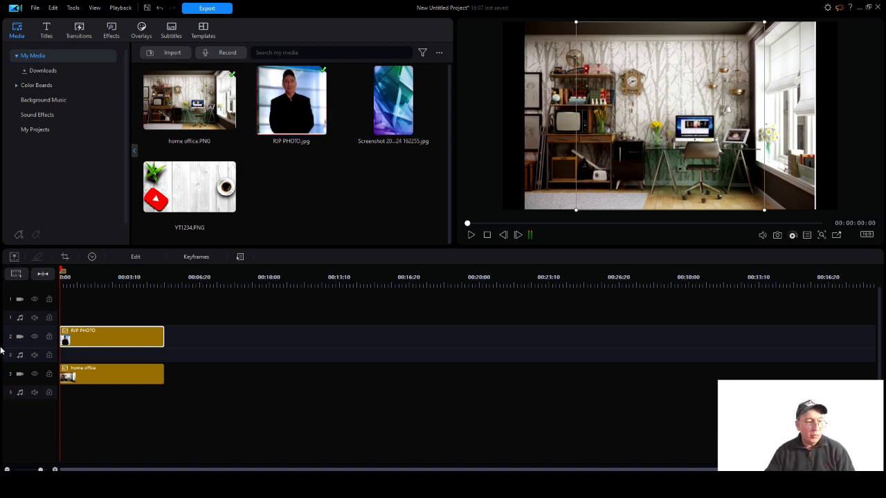
# Switch to Adobe Express in the browser, remove the background of RJP PHOTO with the Remove background quick action, and download the cutout
pyautogui.moveTo(555, 485)
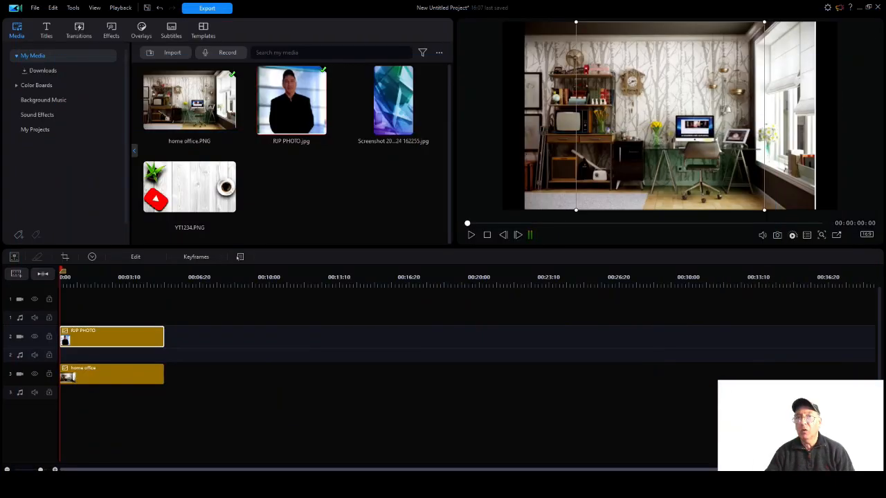
pyautogui.click(555, 485)
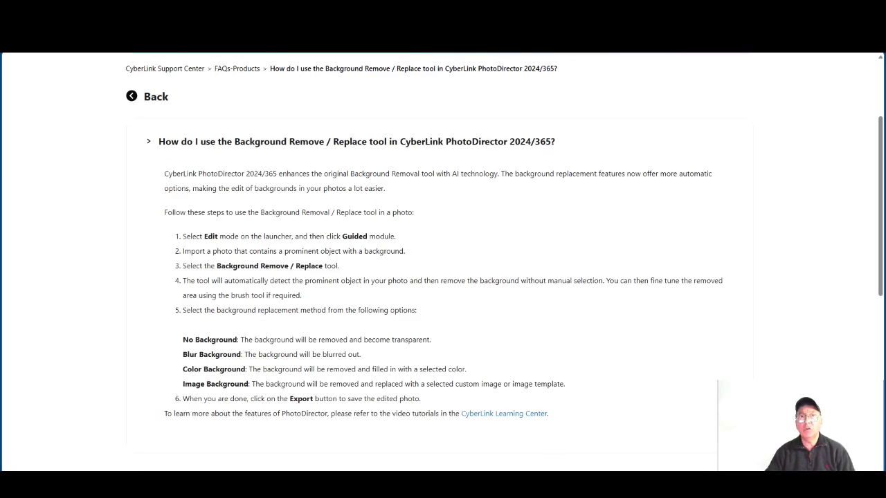
pyautogui.hotkey('ctrl', 'Tab')
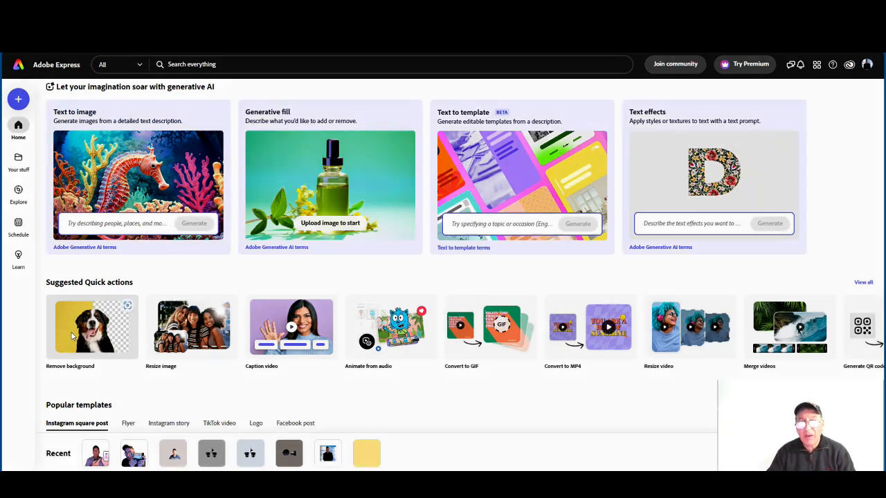
pyautogui.click(72, 335)
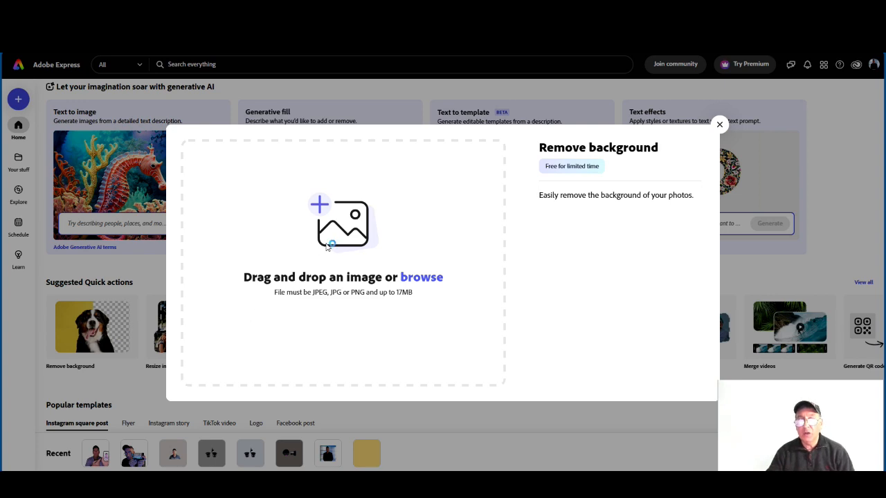
pyautogui.click(329, 244)
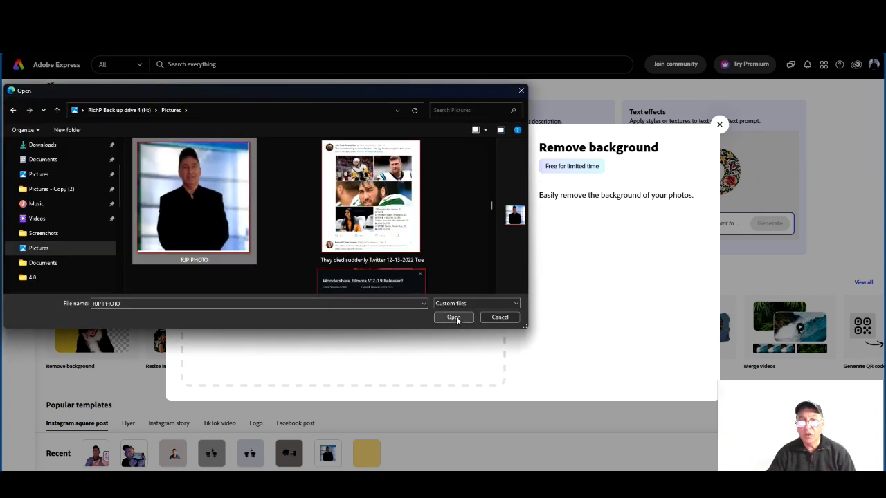
pyautogui.click(453, 318)
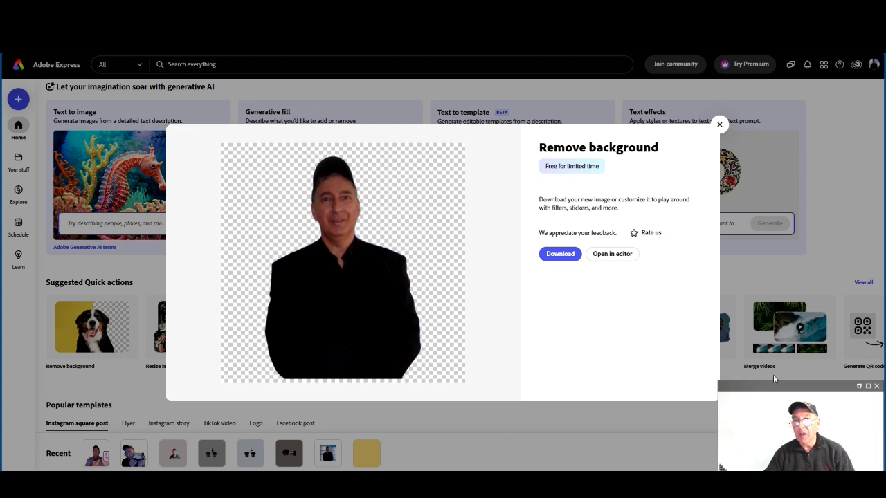
pyautogui.click(560, 255)
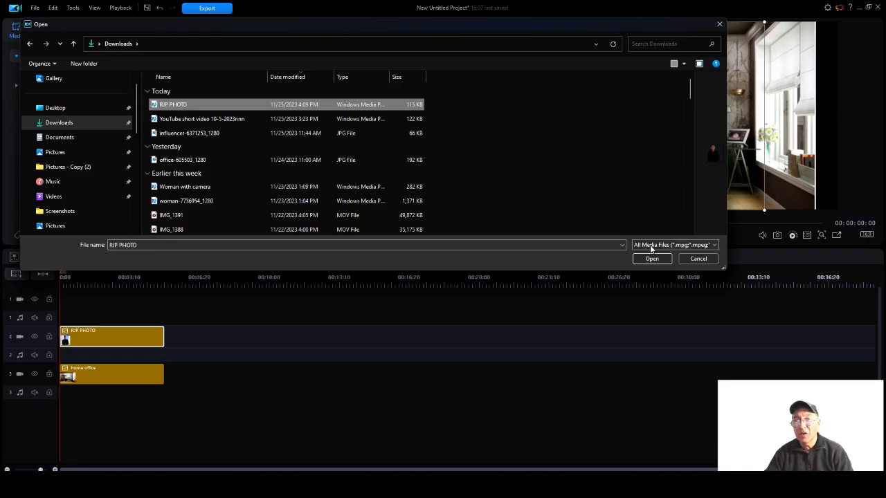
# Import the downloaded RJP PHOTO.png into PowerDirector and place it on video track 2 instead of the original photo clip
pyautogui.click(651, 258)
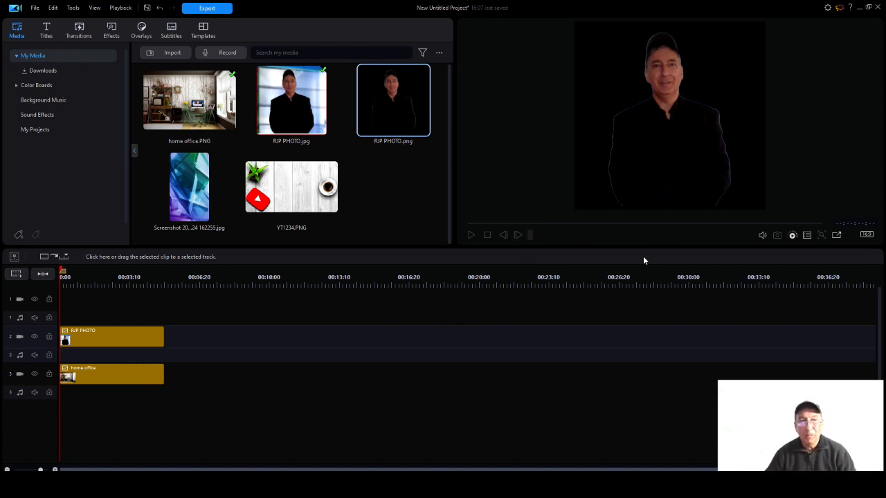
pyautogui.rightClick(99, 340)
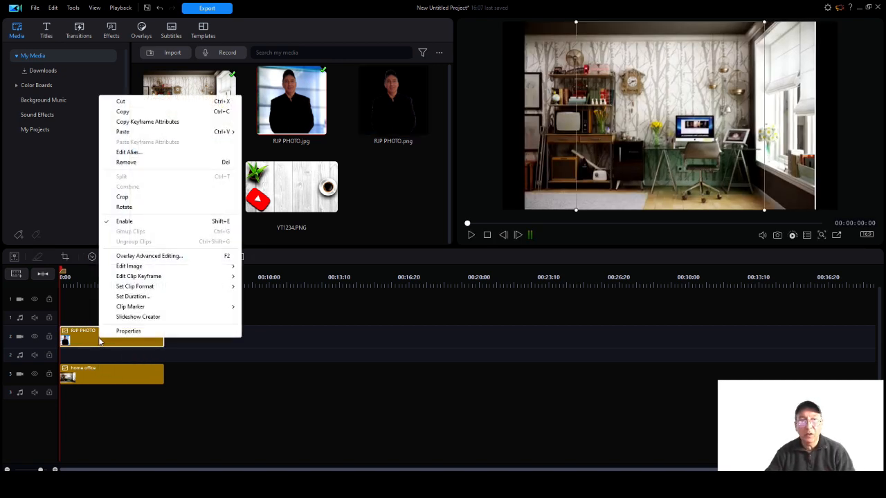
pyautogui.click(126, 101)
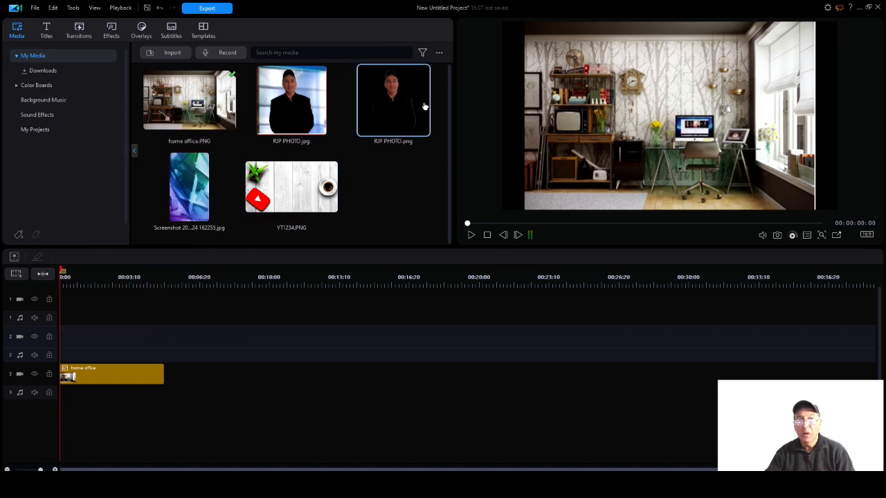
pyautogui.moveTo(421, 111); pyautogui.dragTo(53, 340)
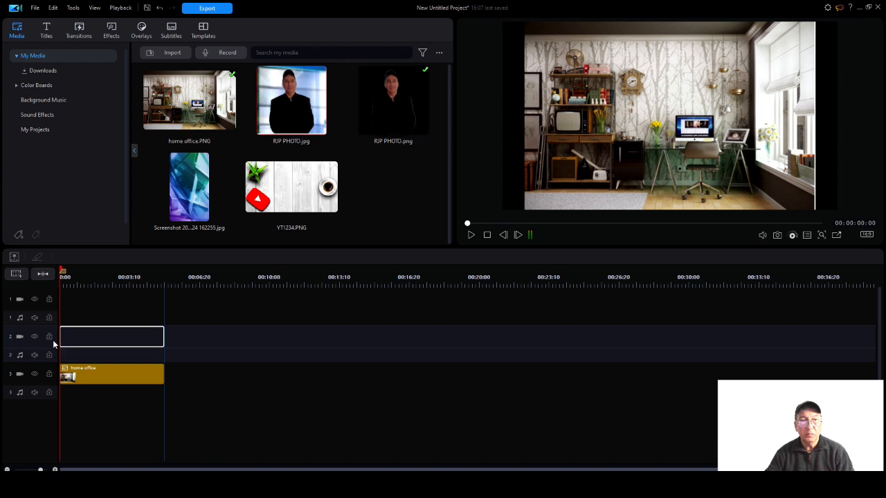
# Move the RJP PHOTO cutout clip from track 2 to the start of video track 4, beneath the home office clip
pyautogui.click(87, 370)
pyautogui.click(88, 341)
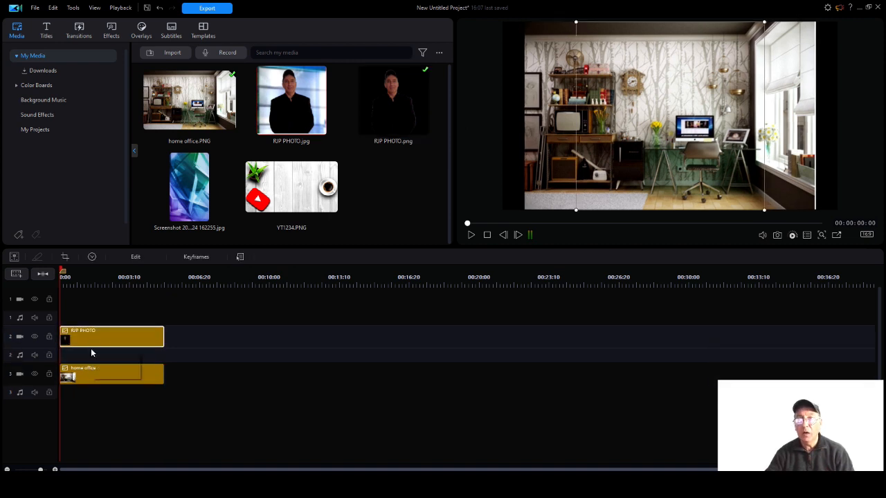
pyautogui.moveTo(89, 338); pyautogui.dragTo(67, 414)
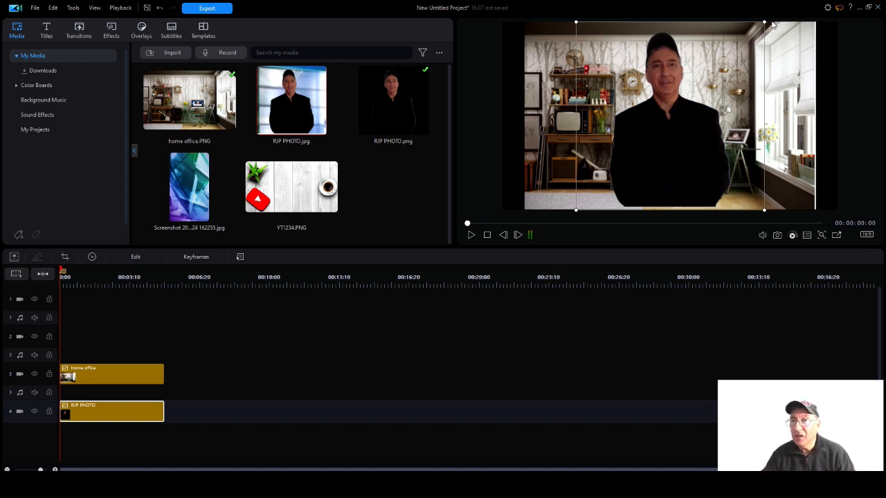
# Scale down the cut-out person and place him in front of the desk, just left of the computer in the home office
pyautogui.moveTo(764, 21); pyautogui.dragTo(697, 75)
pyautogui.moveTo(626, 167); pyautogui.dragTo(645, 171)
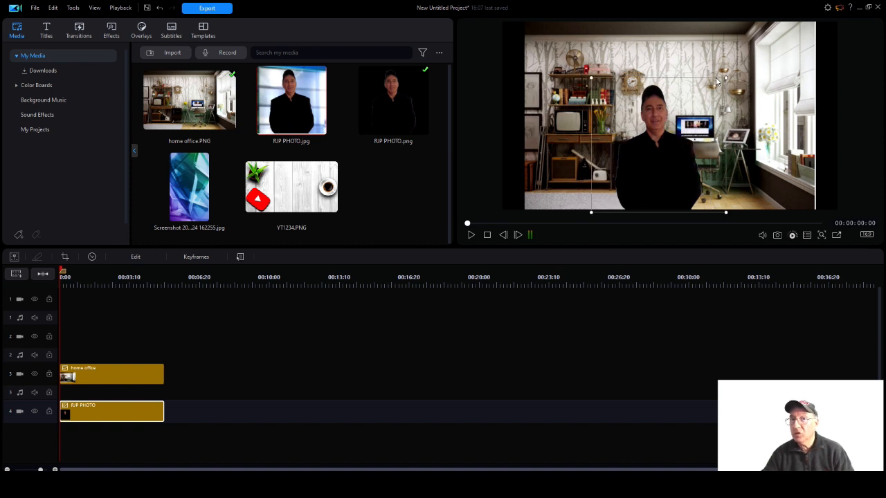
pyautogui.moveTo(728, 78); pyautogui.dragTo(746, 59)
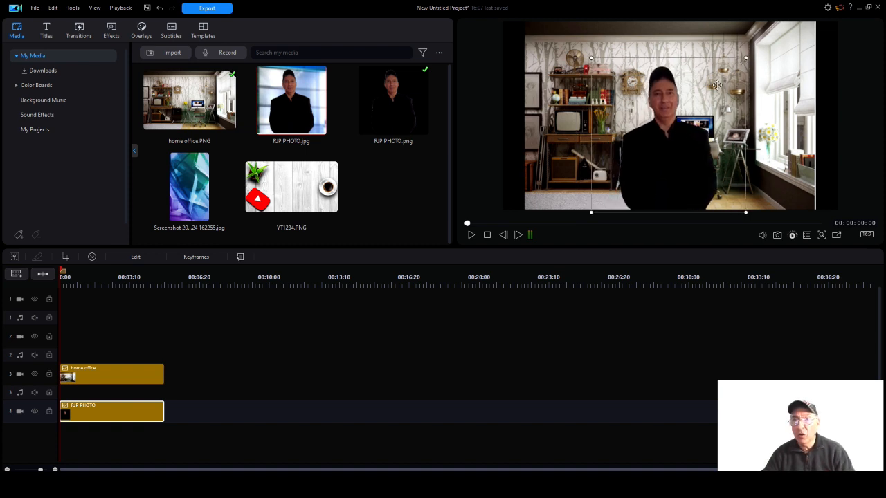
pyautogui.moveTo(674, 151); pyautogui.dragTo(653, 152)
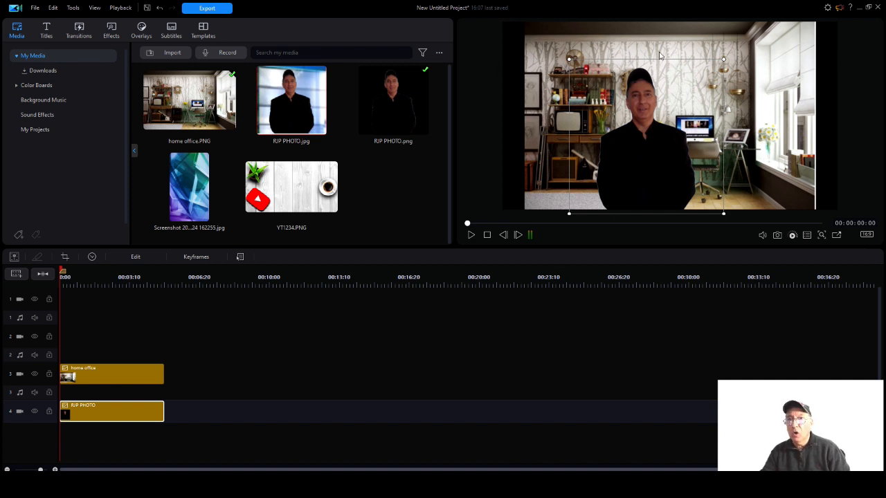
# Move the cut-out person down mostly out of the frame and enlarge the home office image to about 1.000 wide by 1.150 high
pyautogui.moveTo(661, 70); pyautogui.dragTo(666, 181)
pyautogui.click(591, 107)
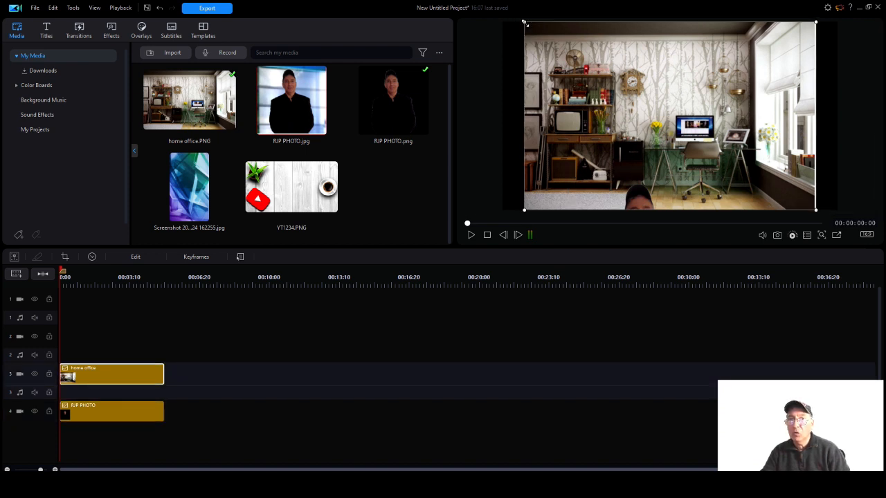
pyautogui.moveTo(524, 22); pyautogui.dragTo(500, 16)
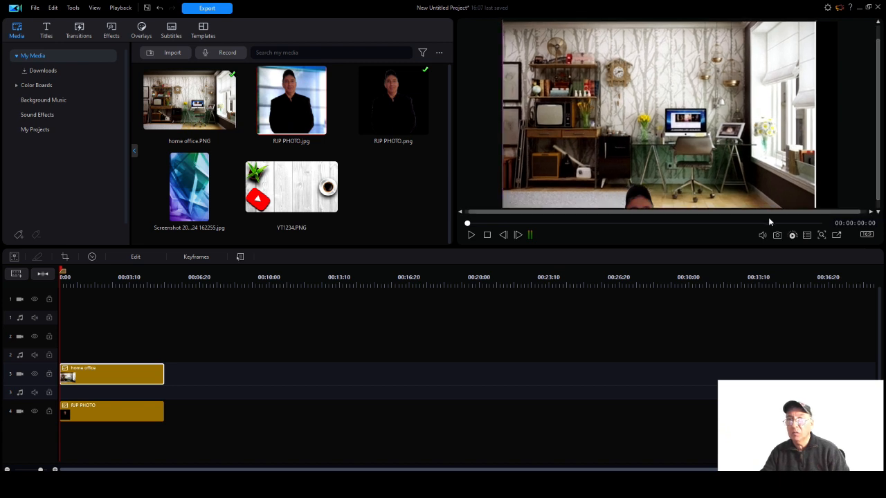
pyautogui.scroll(-1, 823, 199)
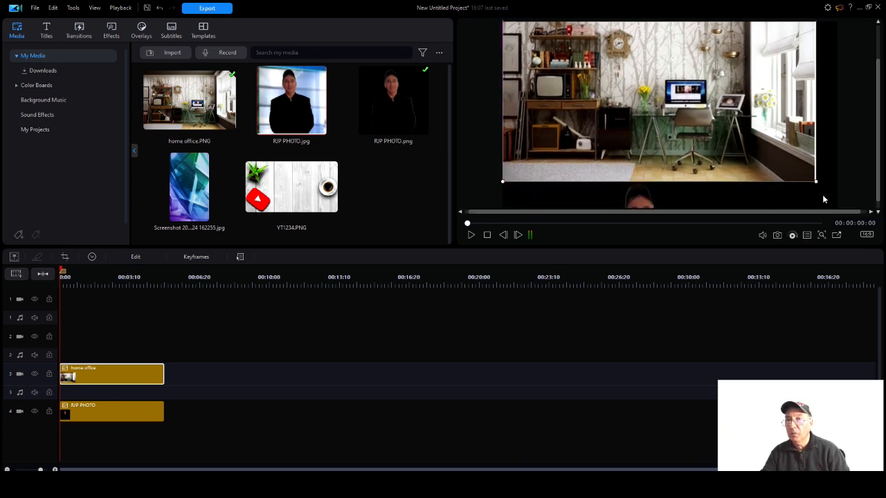
pyautogui.moveTo(815, 182); pyautogui.dragTo(823, 198)
pyautogui.moveTo(746, 131); pyautogui.dragTo(746, 153)
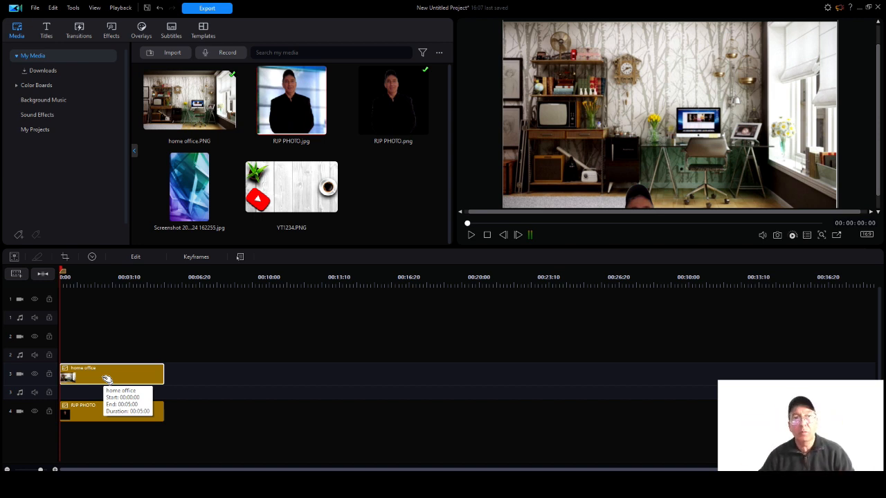
# Turn off Maintain aspect ratio for the home office clip, stretch its height to about 1.152, and turn Maintain aspect ratio back on
pyautogui.rightClick(113, 377)
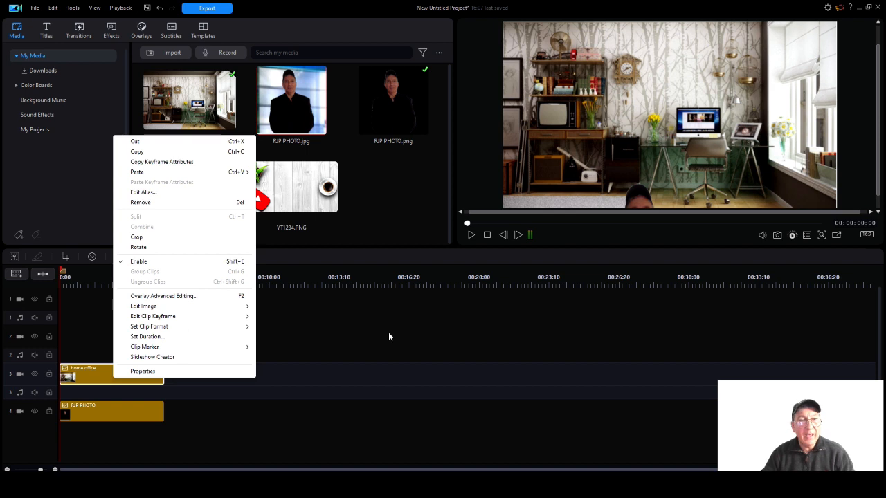
pyautogui.click(98, 375)
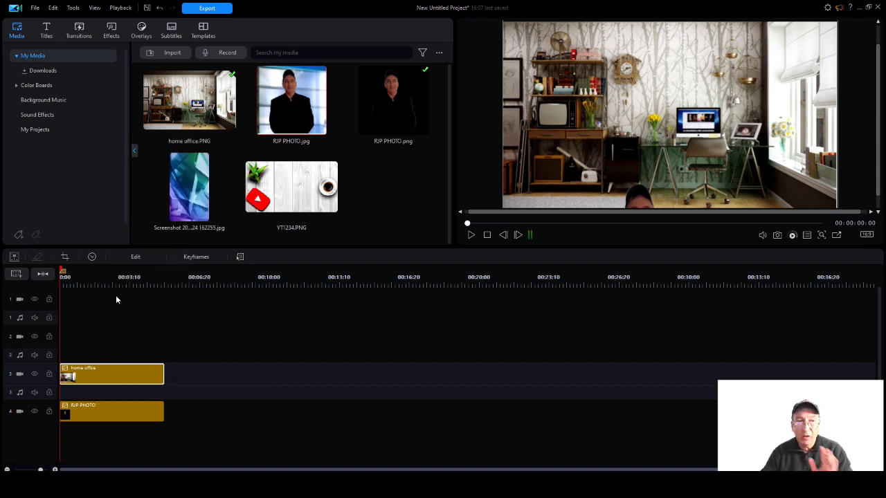
pyautogui.click(128, 258)
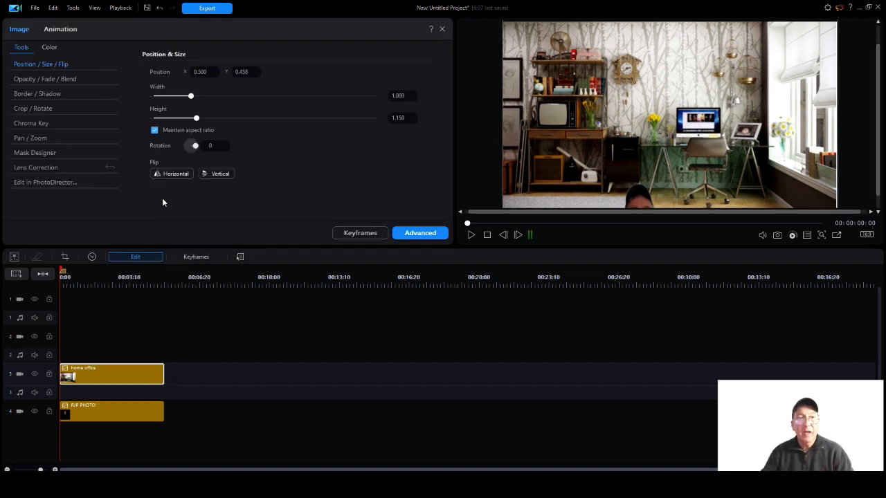
pyautogui.click(154, 133)
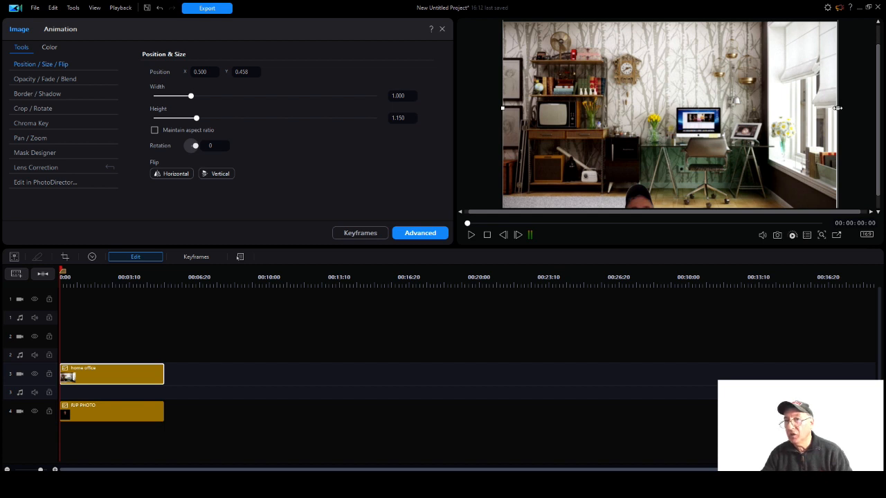
pyautogui.moveTo(838, 108)
pyautogui.mouseDown()
pyautogui.moveTo(799, 108)
pyautogui.moveTo(837, 108)
pyautogui.mouseUp()
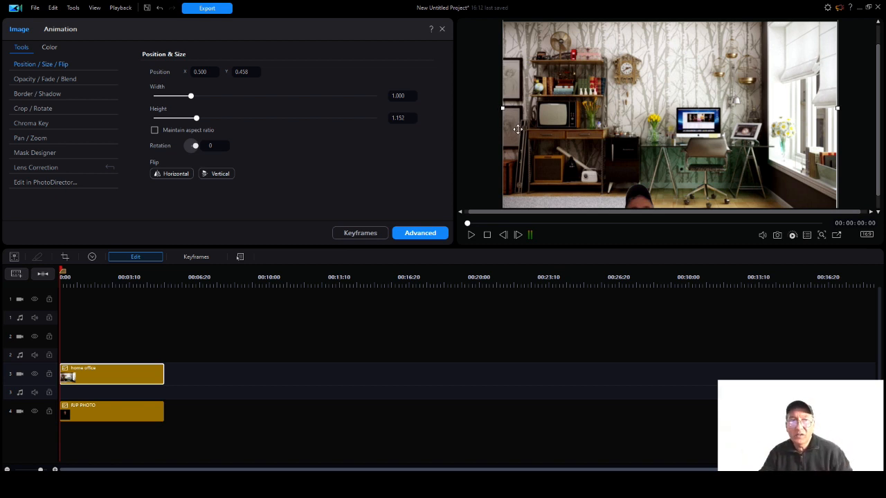
pyautogui.click(155, 133)
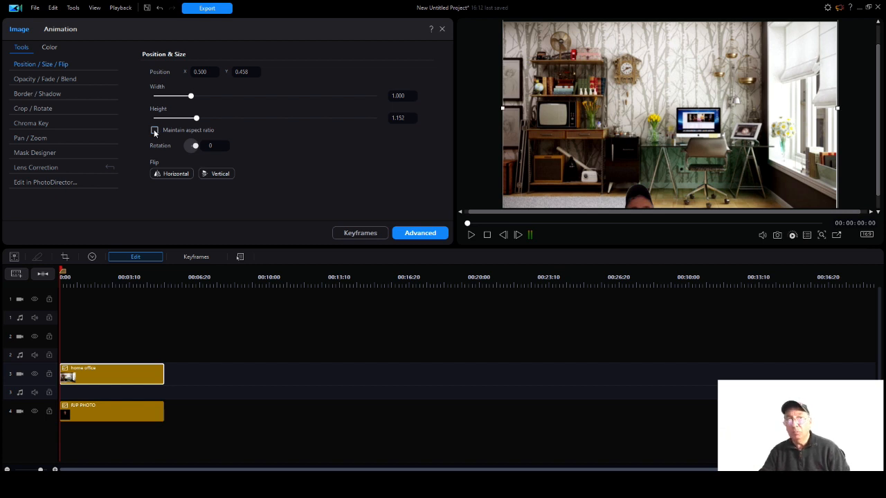
pyautogui.click(155, 133)
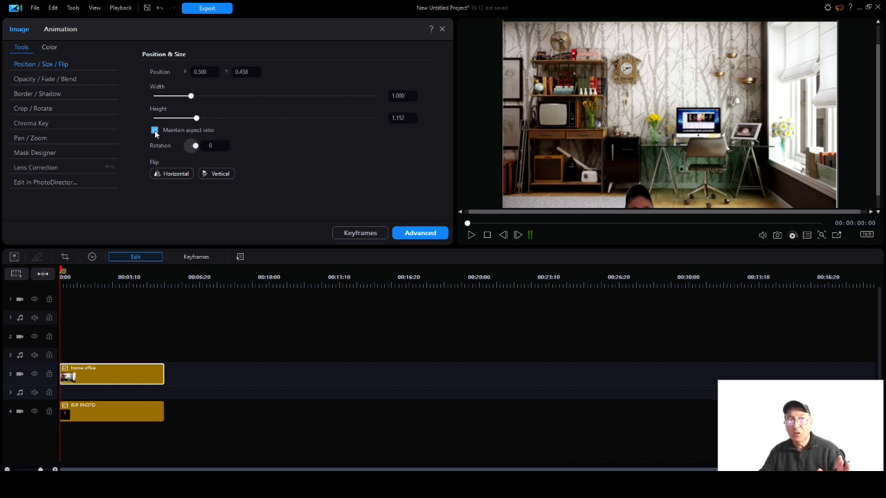
# Turn off Maintain aspect ratio for the home office clip, resize it to about 1.014 wide by 1.155 high, and turn the option back on
pyautogui.click(155, 131)
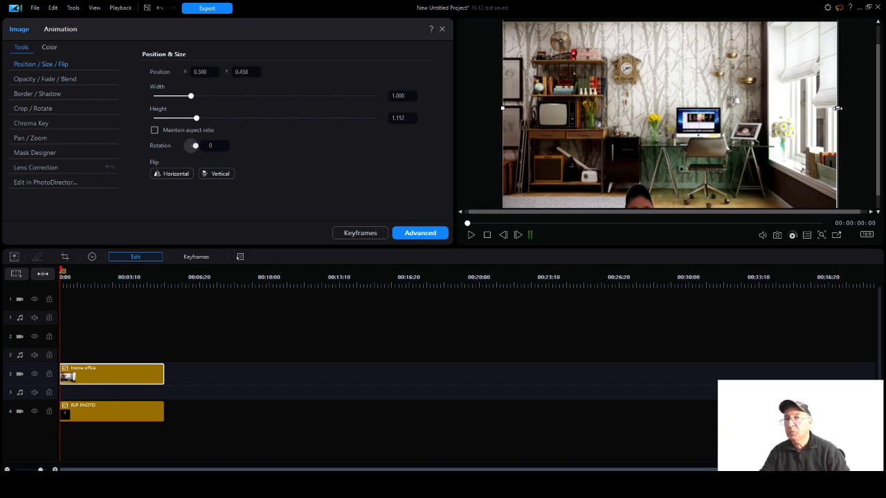
pyautogui.moveTo(837, 108); pyautogui.dragTo(810, 107)
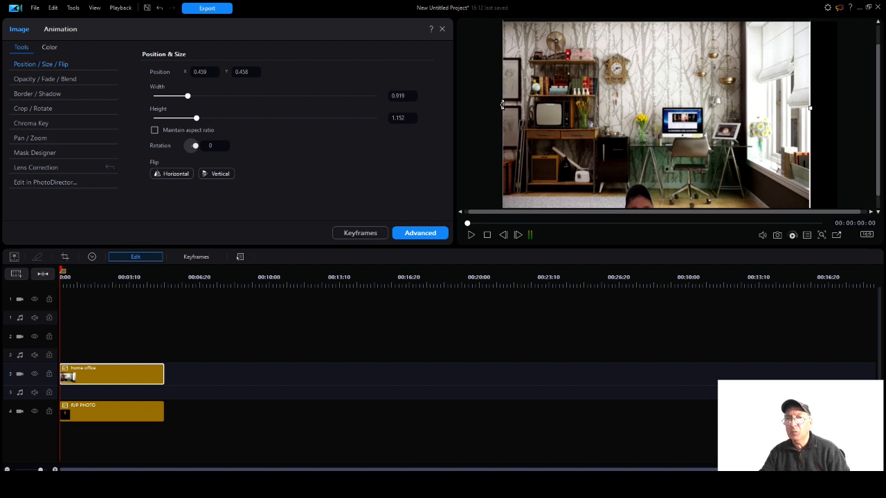
pyautogui.moveTo(502, 107)
pyautogui.mouseDown()
pyautogui.moveTo(519, 109)
pyautogui.moveTo(502, 109)
pyautogui.mouseUp()
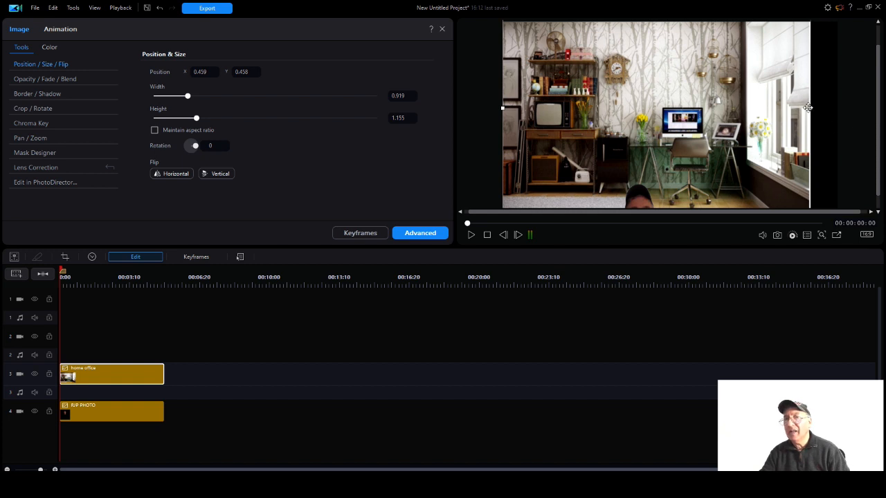
pyautogui.moveTo(809, 108)
pyautogui.mouseDown()
pyautogui.moveTo(837, 108)
pyautogui.moveTo(826, 108)
pyautogui.mouseUp()
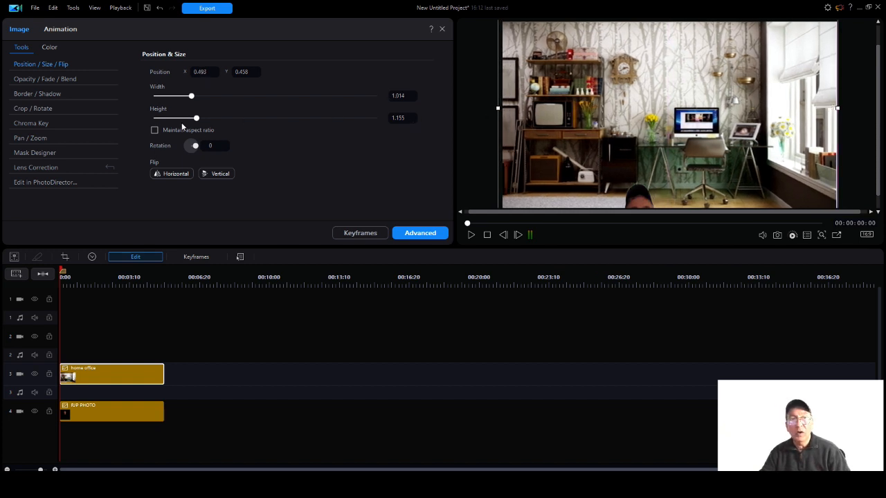
pyautogui.click(154, 130)
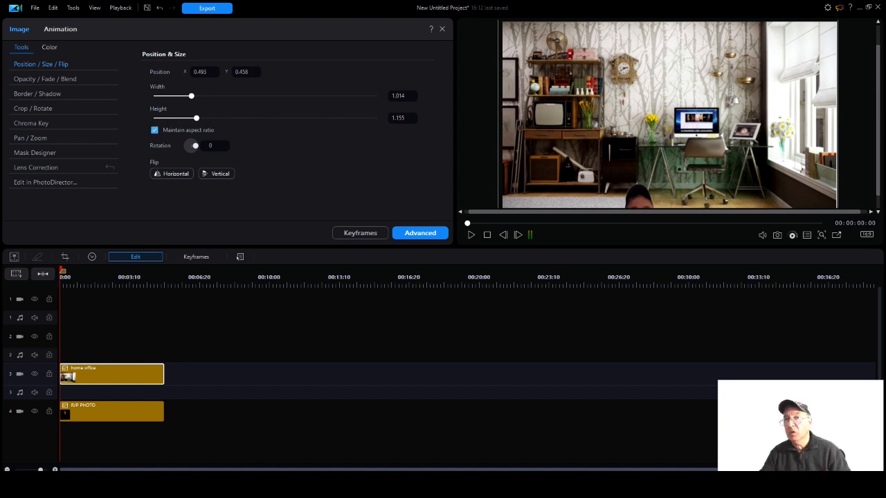
# Enlarge the home office image to about 1.116 by 1.271 so it fills the frame width, and raise the cut-out person in front of it
pyautogui.moveTo(780, 72); pyautogui.dragTo(733, 124)
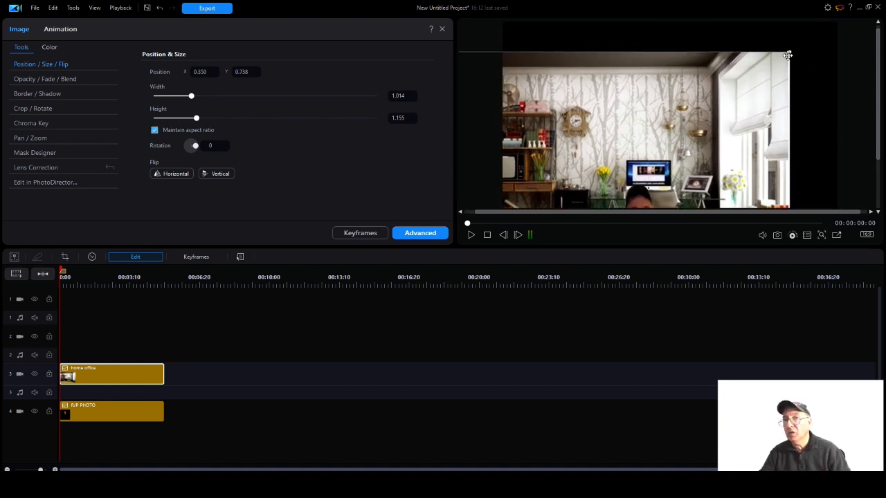
pyautogui.moveTo(790, 49); pyautogui.dragTo(823, 48)
pyautogui.moveTo(684, 71); pyautogui.dragTo(724, 64)
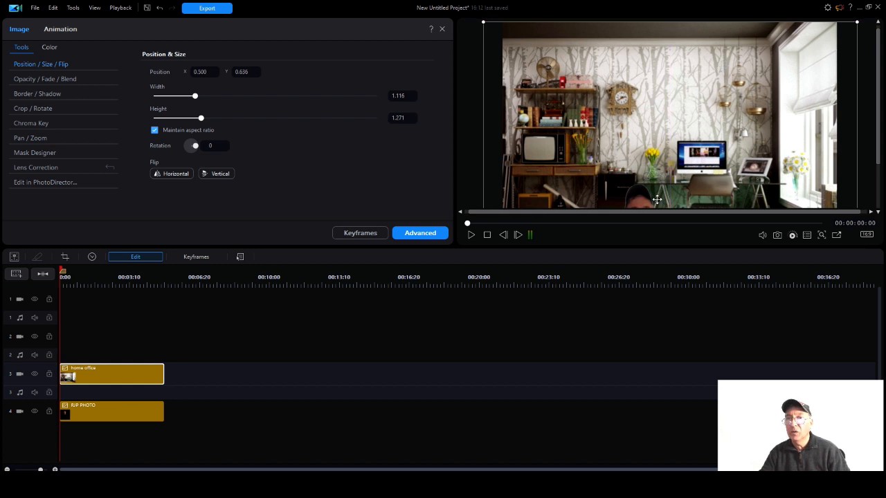
pyautogui.moveTo(657, 202); pyautogui.dragTo(659, 83)
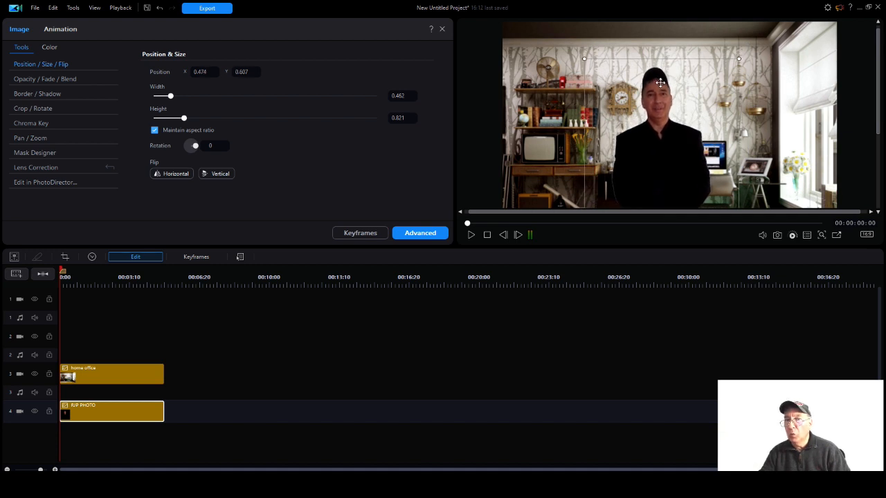
pyautogui.click(537, 379)
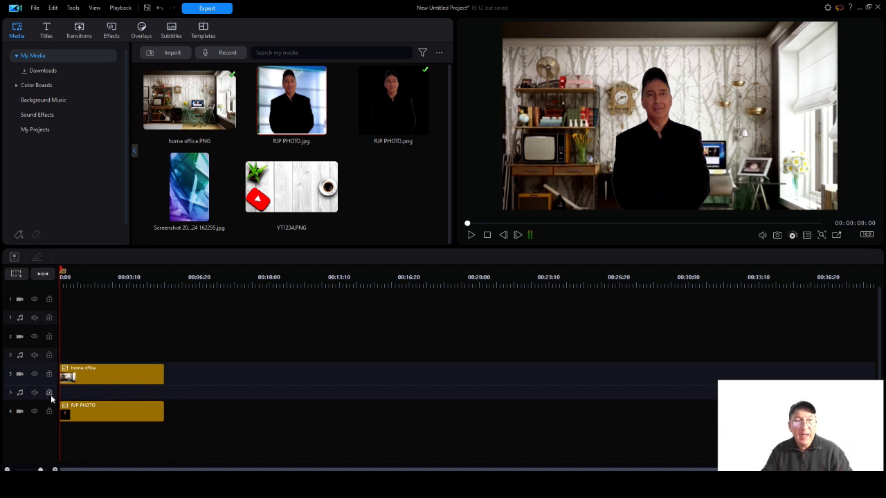
# Apply Color Adjustment to the RJP PHOTO clip with Exposure 167, Brightness -5, Contrast 47 and Hue 115
pyautogui.click(100, 414)
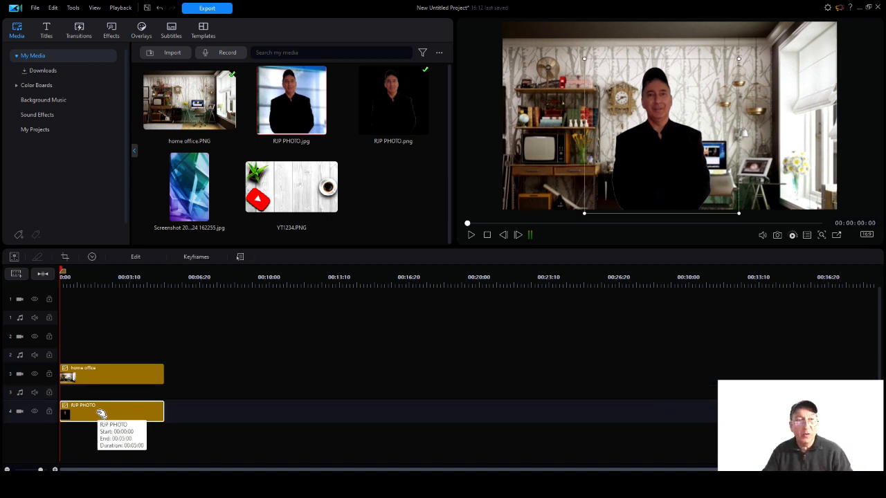
pyautogui.click(133, 260)
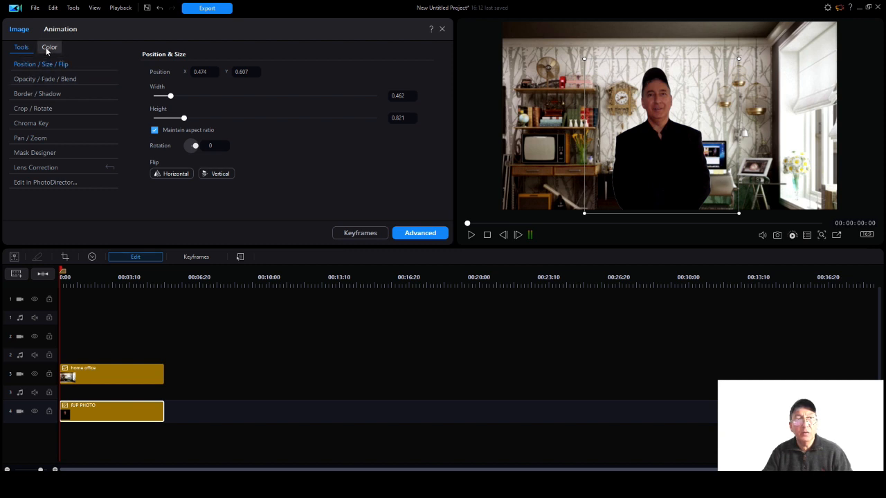
pyautogui.click(46, 47)
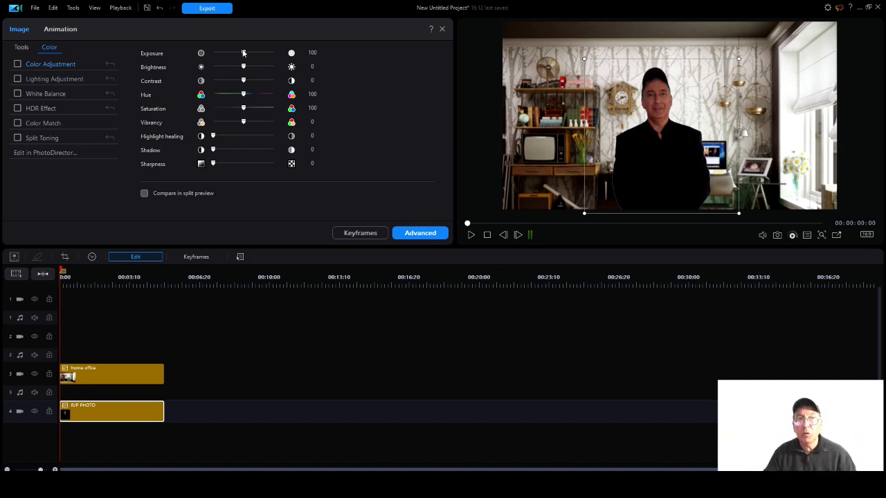
pyautogui.moveTo(244, 52); pyautogui.dragTo(263, 55)
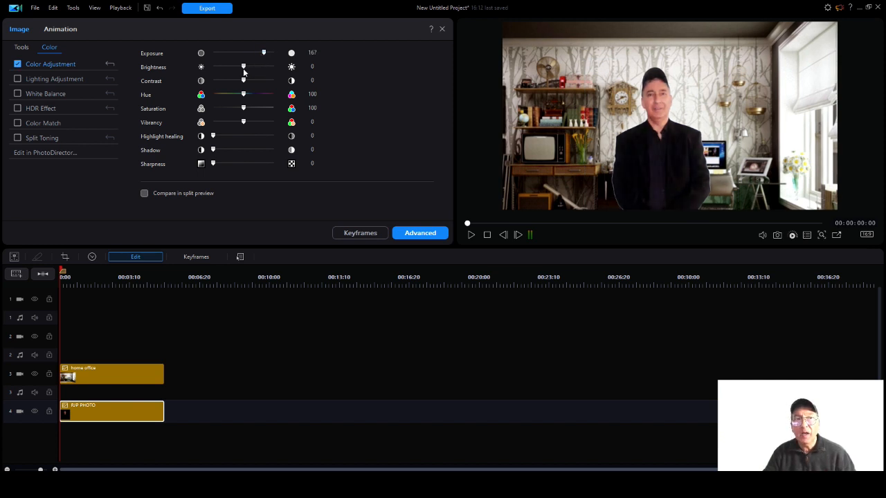
pyautogui.moveTo(244, 68)
pyautogui.mouseDown()
pyautogui.moveTo(252, 67)
pyautogui.moveTo(242, 68)
pyautogui.mouseUp()
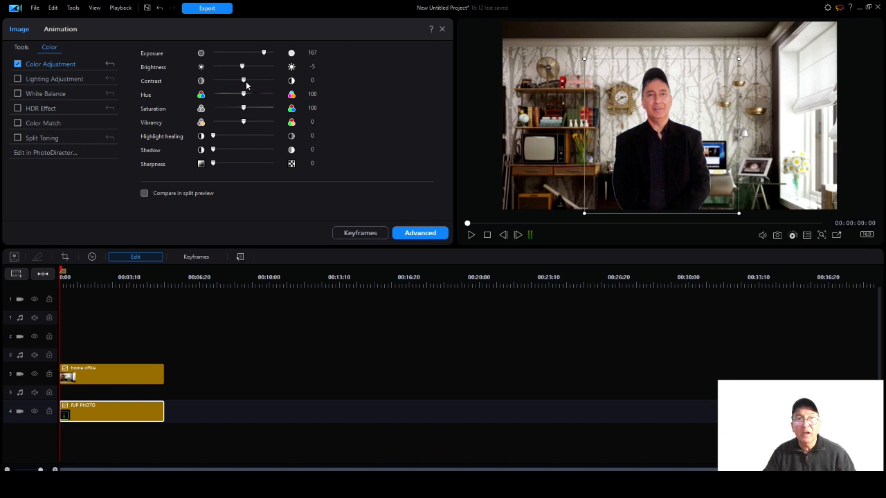
pyautogui.moveTo(243, 80)
pyautogui.mouseDown()
pyautogui.moveTo(260, 83)
pyautogui.moveTo(248, 95)
pyautogui.mouseUp()
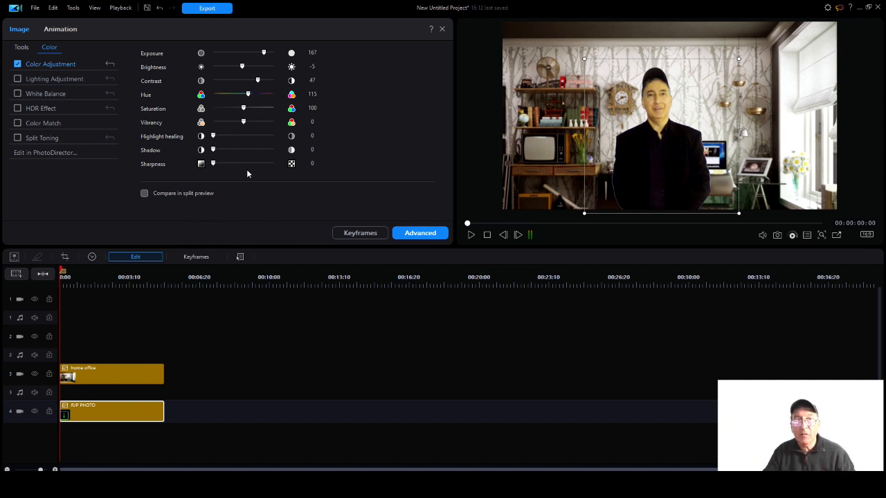
# Compare the person with and without Color Adjustment, return Hue to 100, and set Sharpness to 124
pyautogui.click(18, 65)
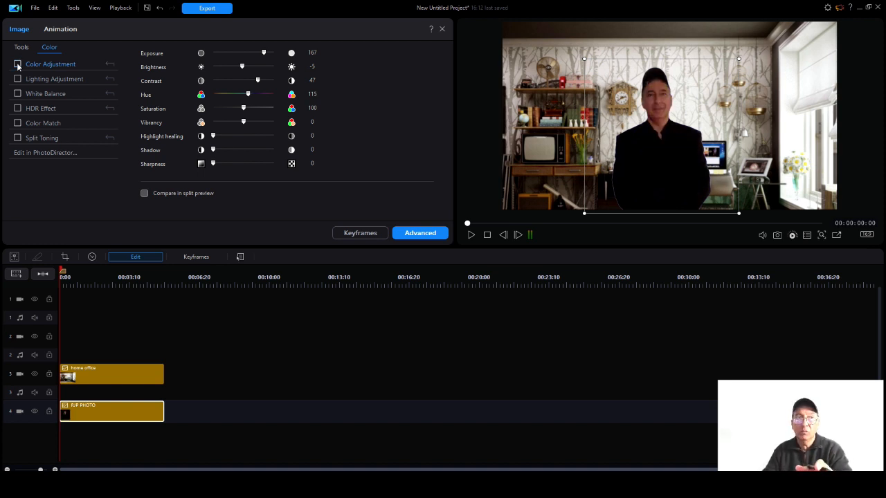
pyautogui.click(18, 65)
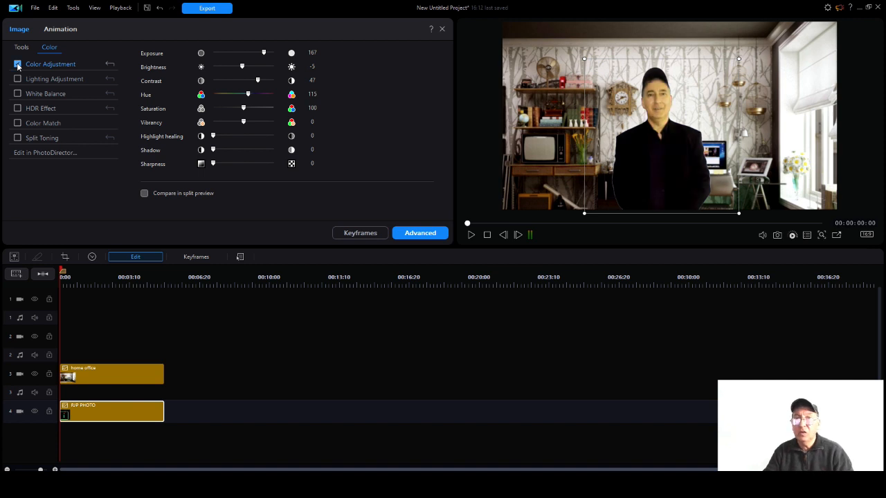
pyautogui.moveTo(249, 94); pyautogui.dragTo(243, 94)
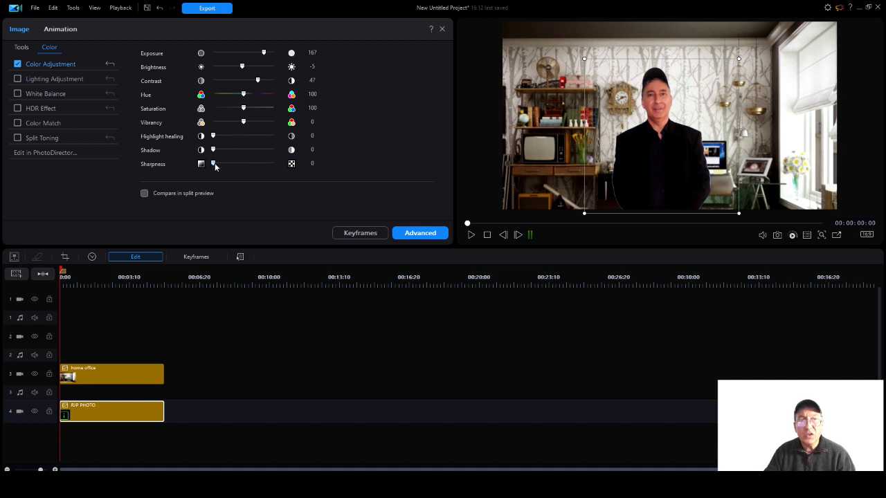
pyautogui.moveTo(214, 166); pyautogui.dragTo(252, 170)
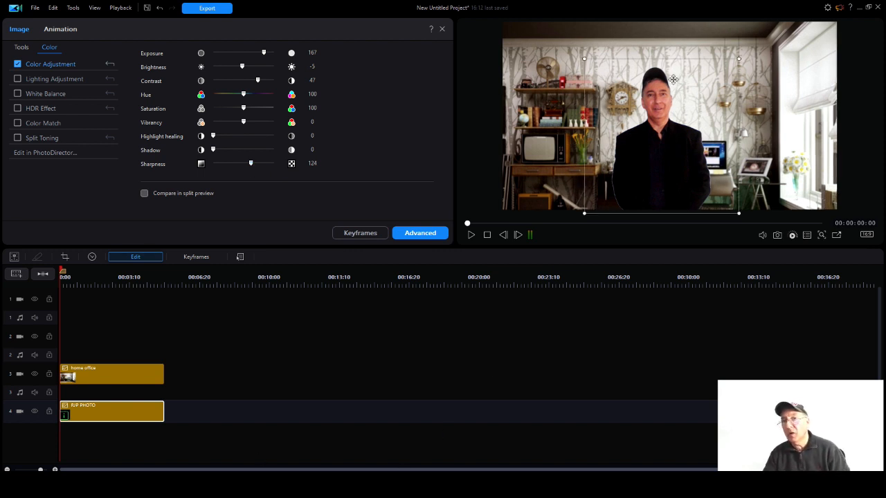
# Preview the composite briefly up to 00:00:00:19 and save that frame as the JPEG image SnapShot(41)
pyautogui.click(471, 235)
pyautogui.click(471, 235)
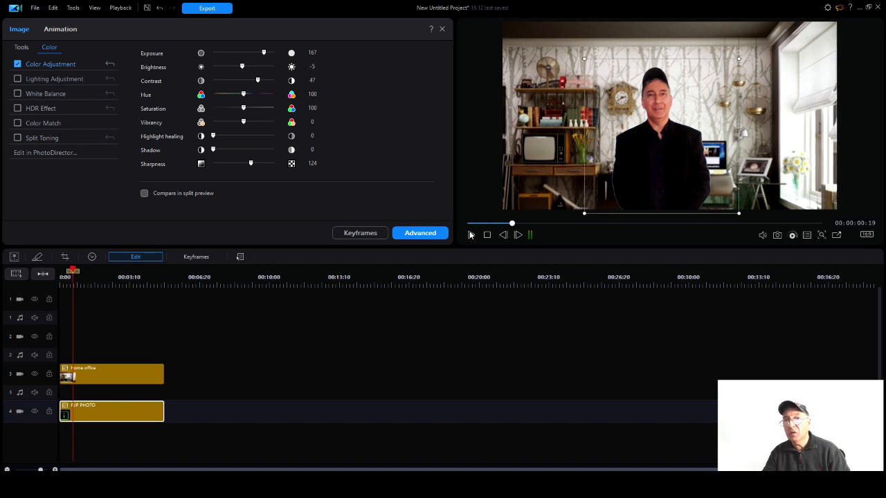
pyautogui.click(496, 345)
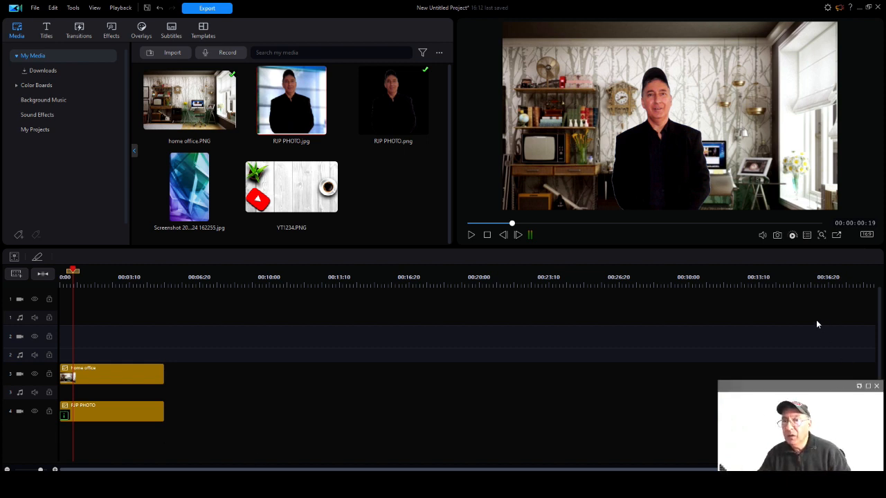
pyautogui.click(777, 235)
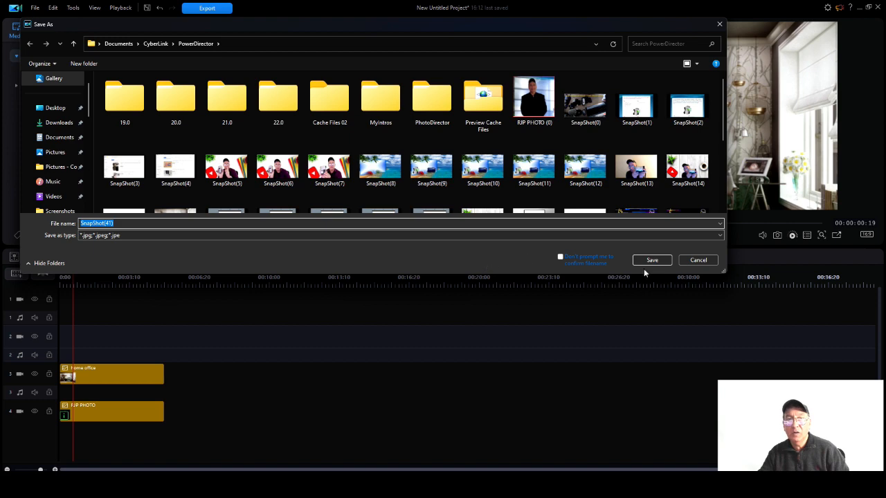
pyautogui.click(651, 261)
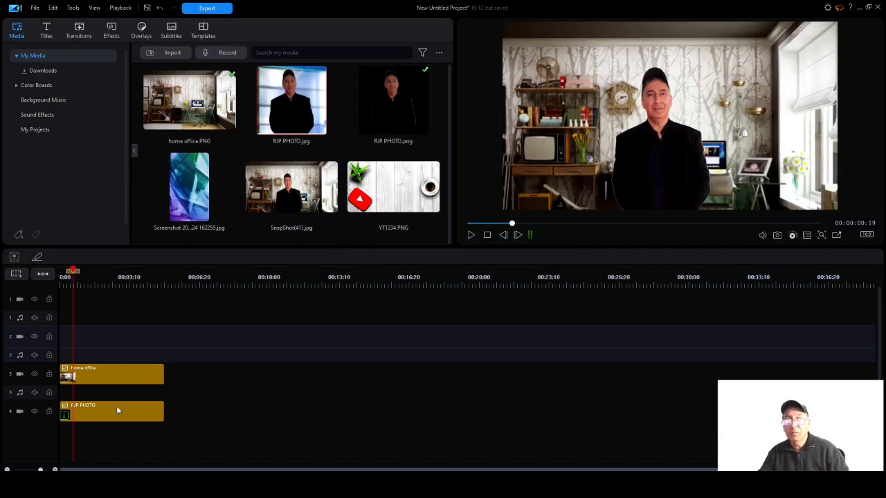
# Delete both clips from the timeline, place SnapShot(41).jpg at the start of video track 2, and play it
pyautogui.moveTo(163, 446); pyautogui.dragTo(72, 333)
pyautogui.press('Delete')
pyautogui.moveTo(288, 199); pyautogui.dragTo(65, 338)
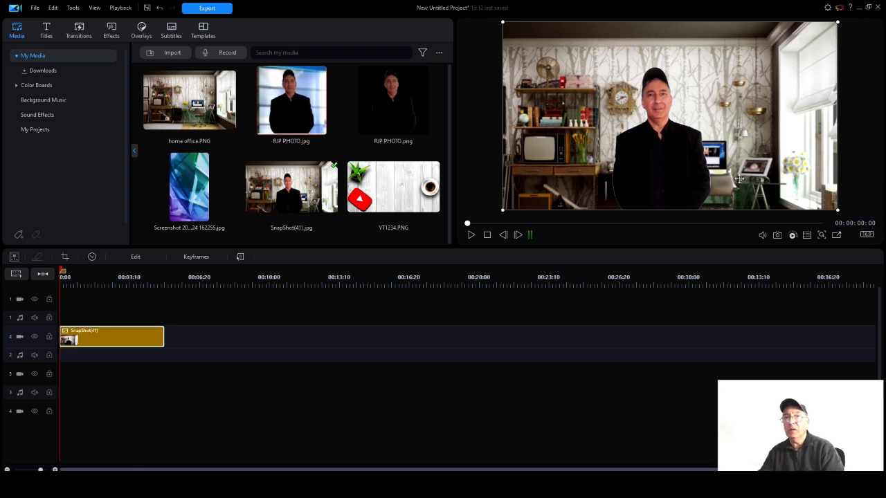
pyautogui.click(469, 235)
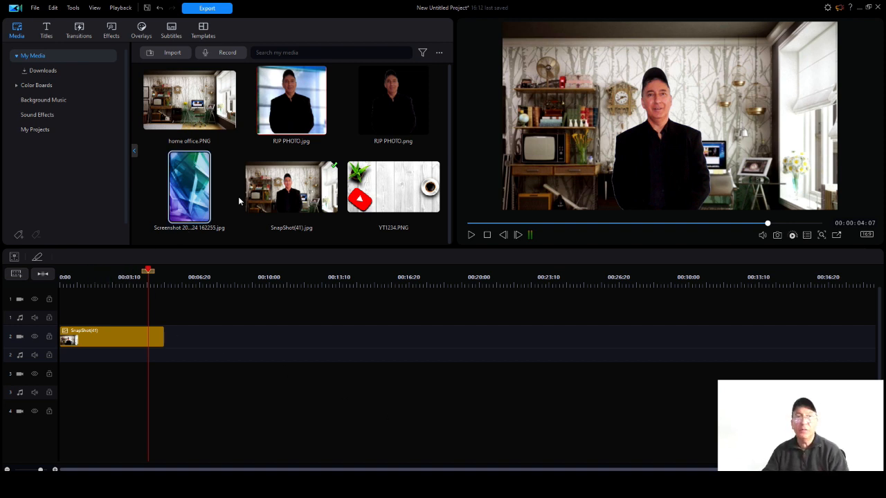
# Undo the snapshot placement and the clip deletion to restore the home office and RJP PHOTO clips on the timeline
pyautogui.click(160, 9)
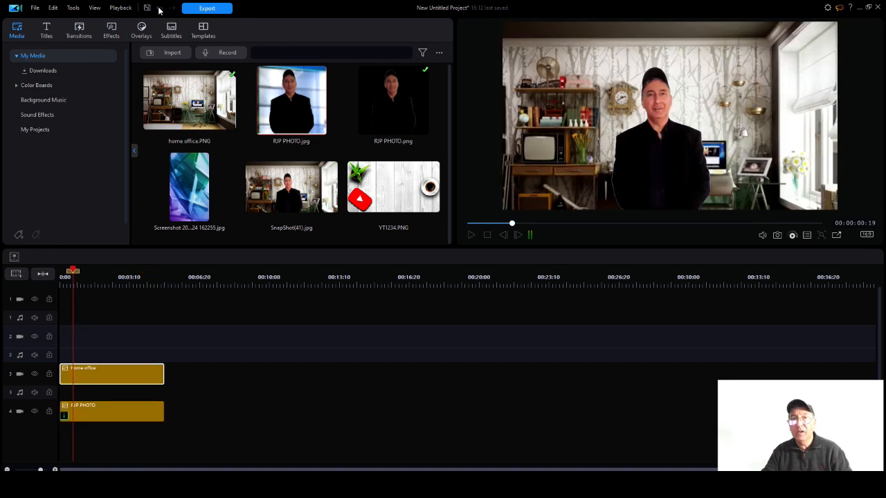
pyautogui.click(122, 404)
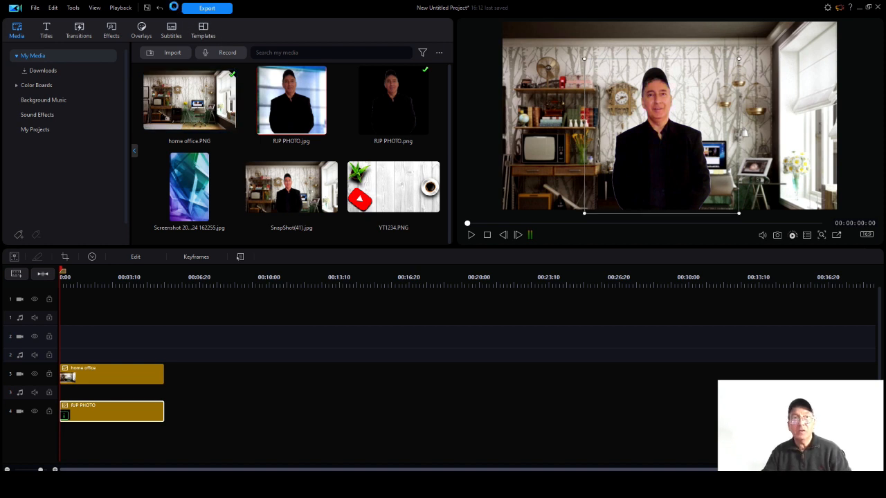
pyautogui.click(160, 7)
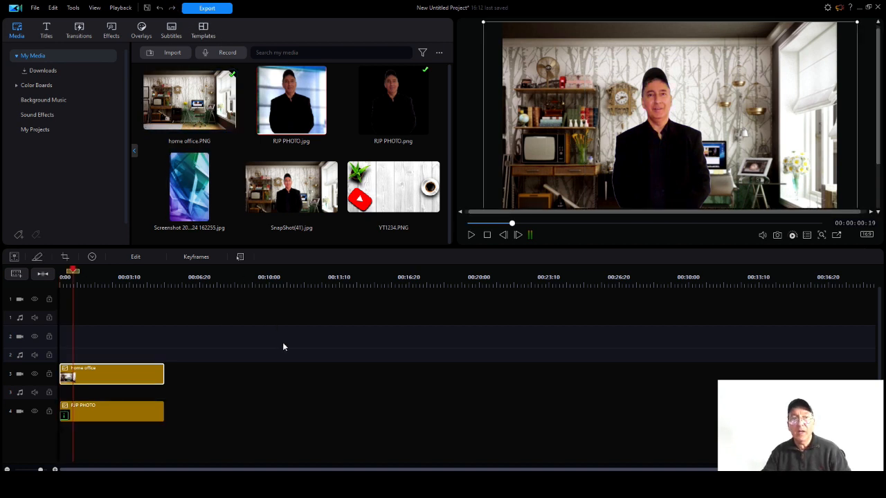
# Cut the home office clip and place YT1234.PNG at the start of video track 3 as the new background
pyautogui.rightClick(141, 375)
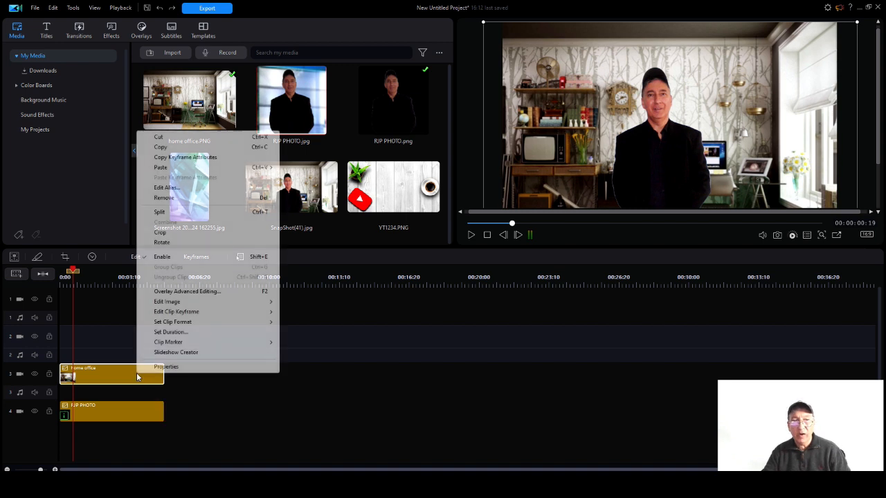
pyautogui.click(159, 138)
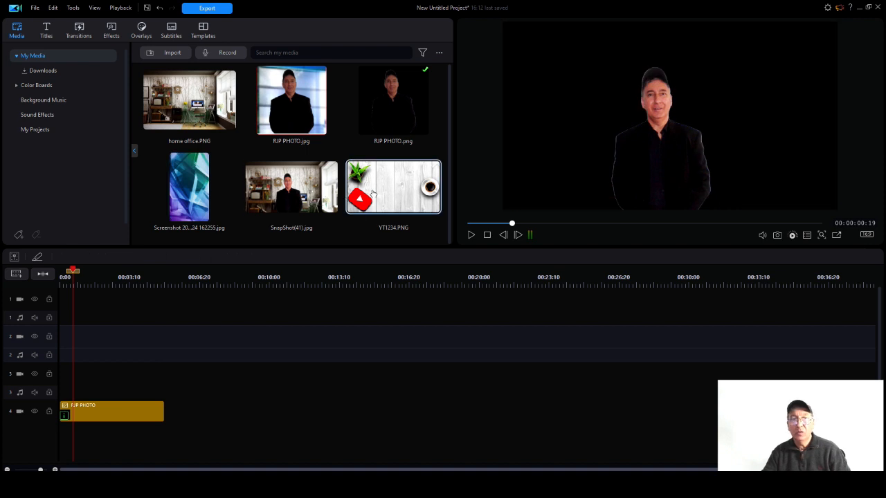
pyautogui.moveTo(422, 197); pyautogui.dragTo(61, 392)
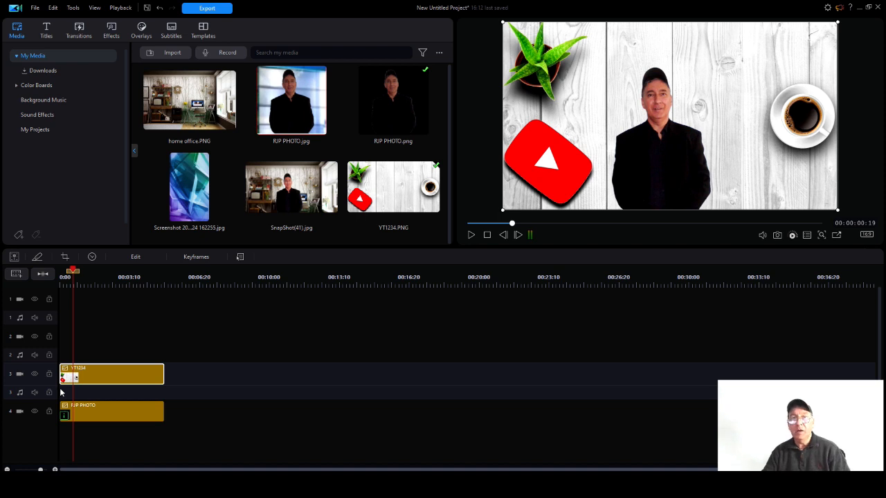
# Cut the YT1234 clip and place the blue Screenshot 2023-02-24 162255.jpg image at the start of video track 3
pyautogui.rightClick(133, 375)
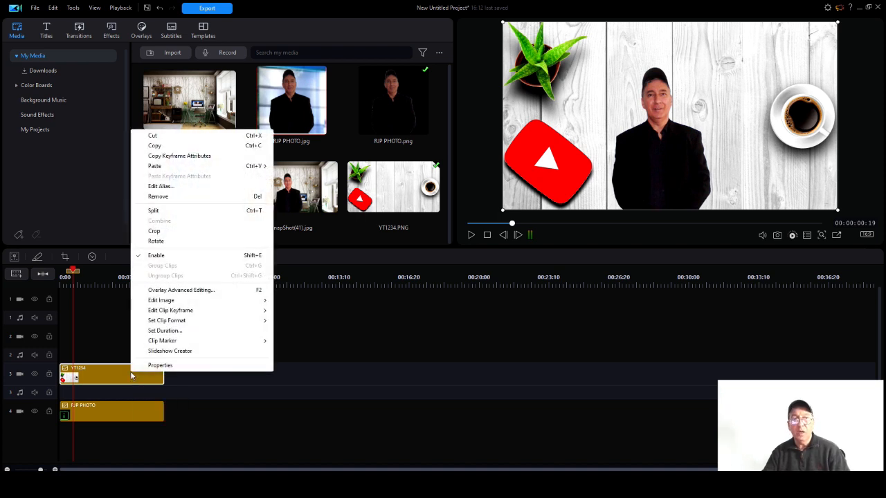
pyautogui.click(152, 136)
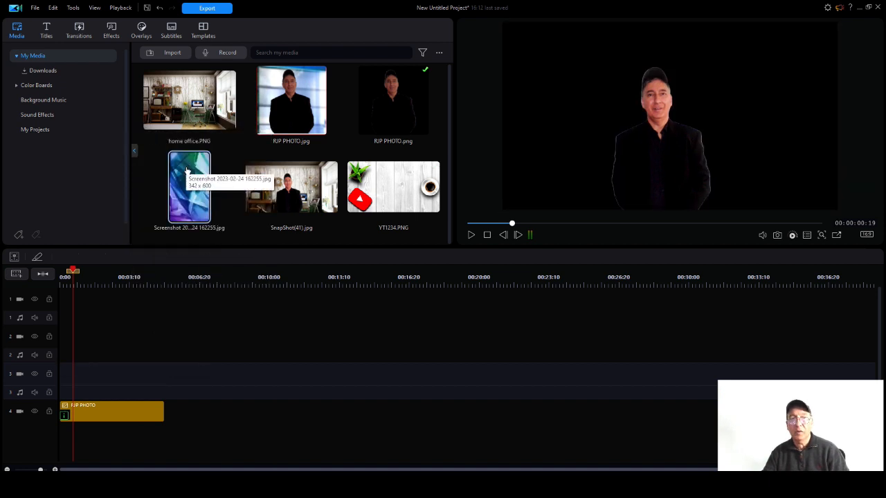
pyautogui.moveTo(186, 171); pyautogui.dragTo(59, 365)
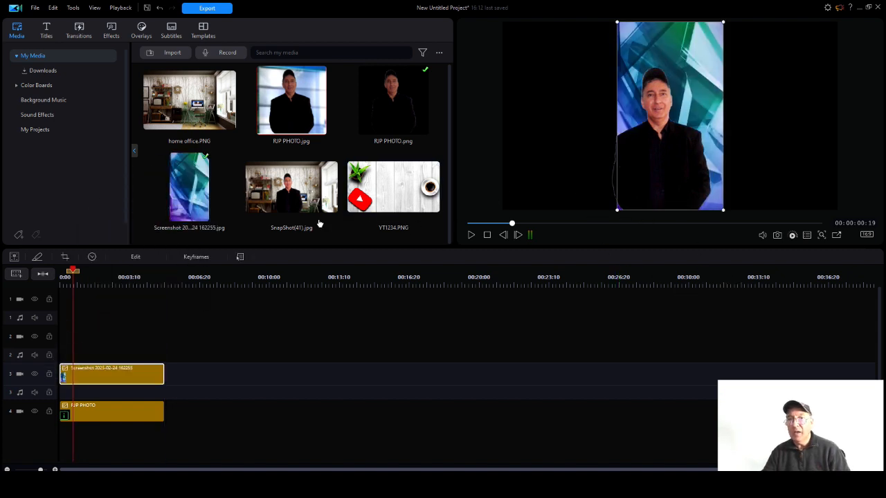
# Turn off the aspect ratio lock for the blue background image and stretch it horizontally to fill the frame, about 1.018 wide
pyautogui.click(136, 256)
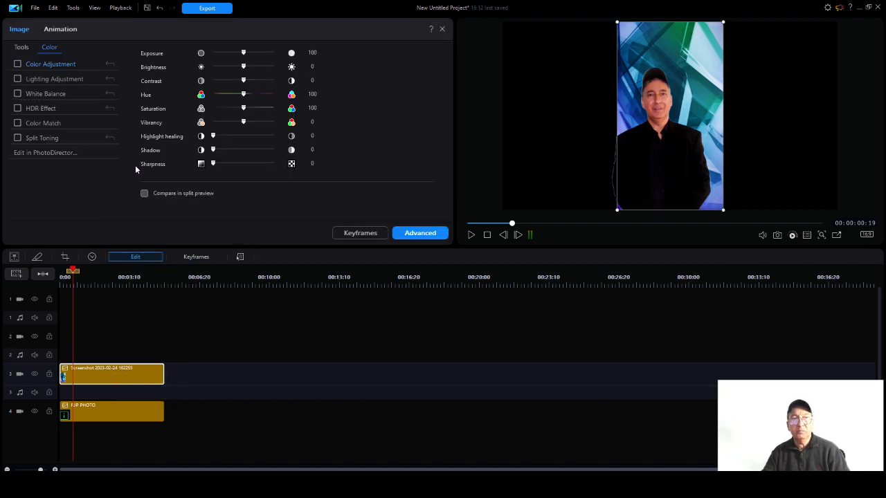
pyautogui.click(21, 49)
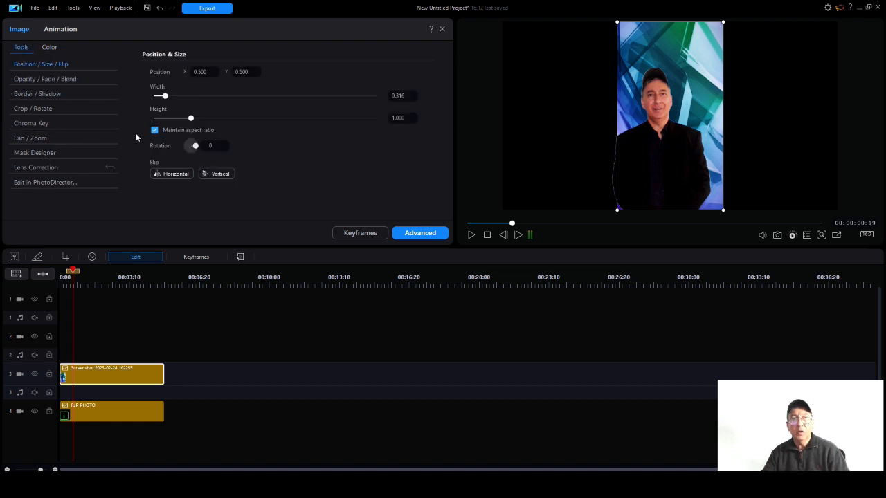
pyautogui.click(154, 131)
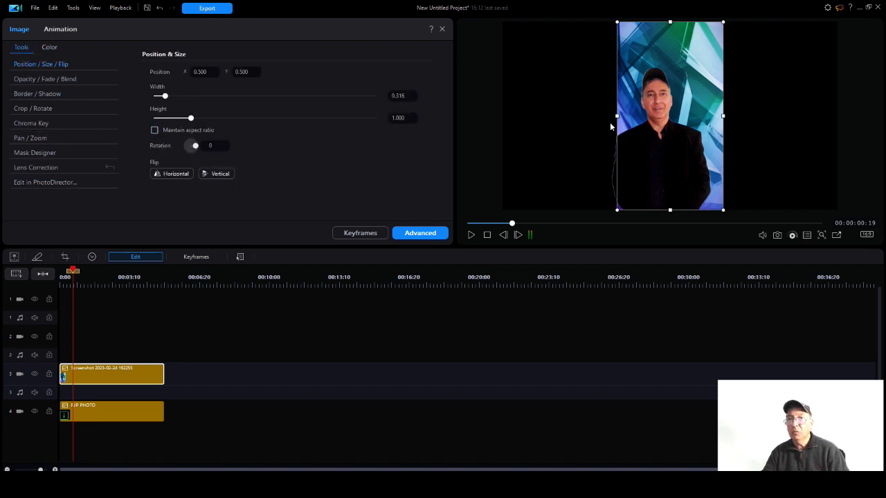
pyautogui.moveTo(617, 115); pyautogui.dragTo(498, 116)
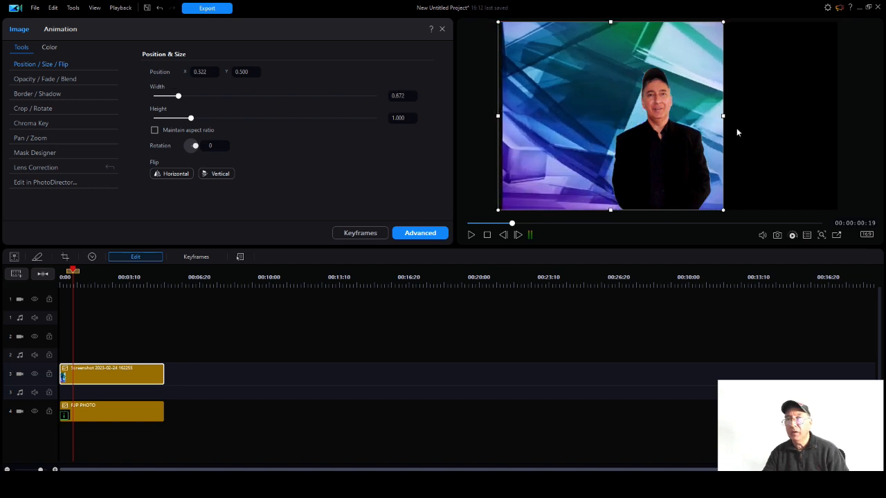
pyautogui.moveTo(722, 115); pyautogui.dragTo(846, 115)
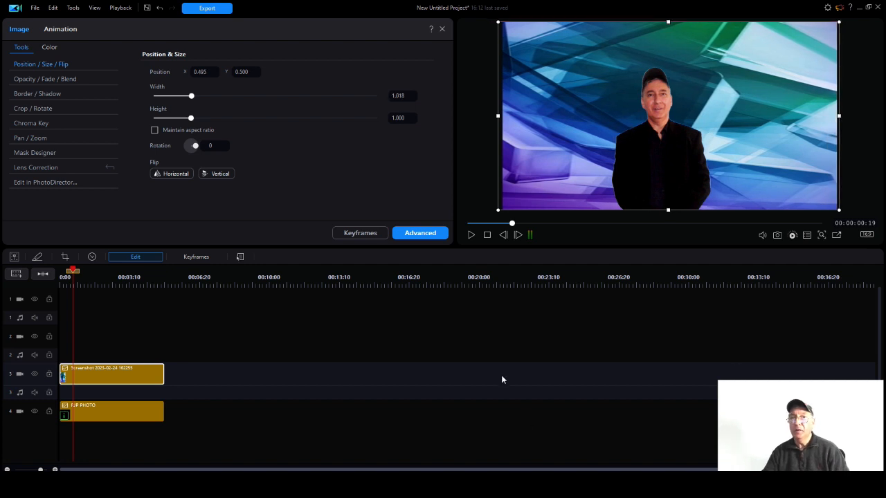
# Reposition the cut-out person slightly and enlarge him to about 0.481 wide and 0.855 high, then deselect the clip
pyautogui.click(692, 162)
pyautogui.moveTo(692, 167)
pyautogui.mouseDown()
pyautogui.moveTo(710, 162)
pyautogui.moveTo(690, 164)
pyautogui.mouseUp()
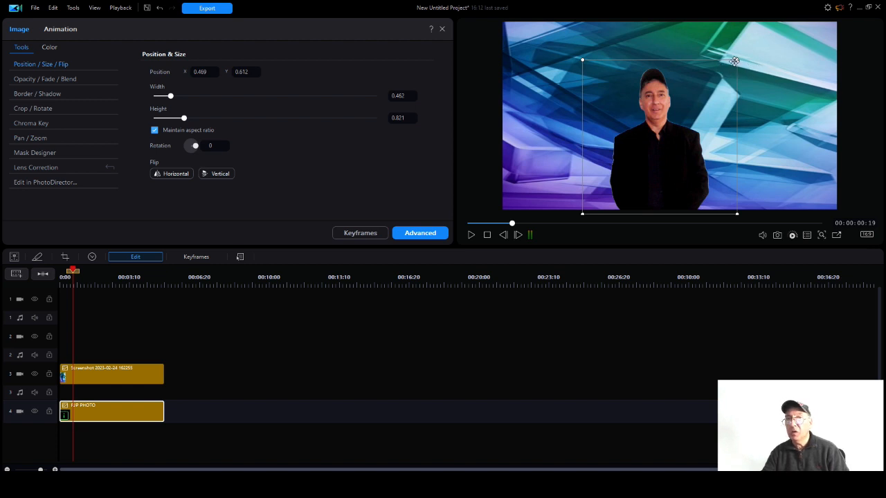
pyautogui.moveTo(736, 58)
pyautogui.mouseDown()
pyautogui.moveTo(769, 40)
pyautogui.moveTo(743, 68)
pyautogui.mouseUp()
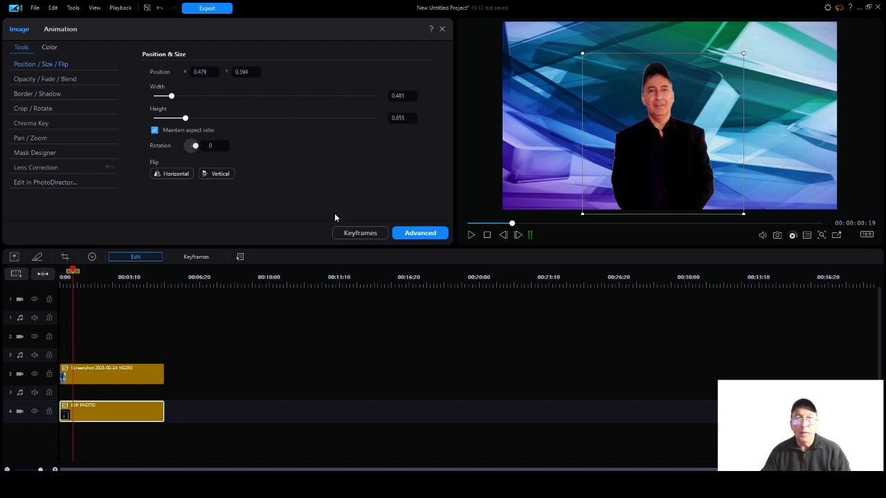
pyautogui.click(417, 359)
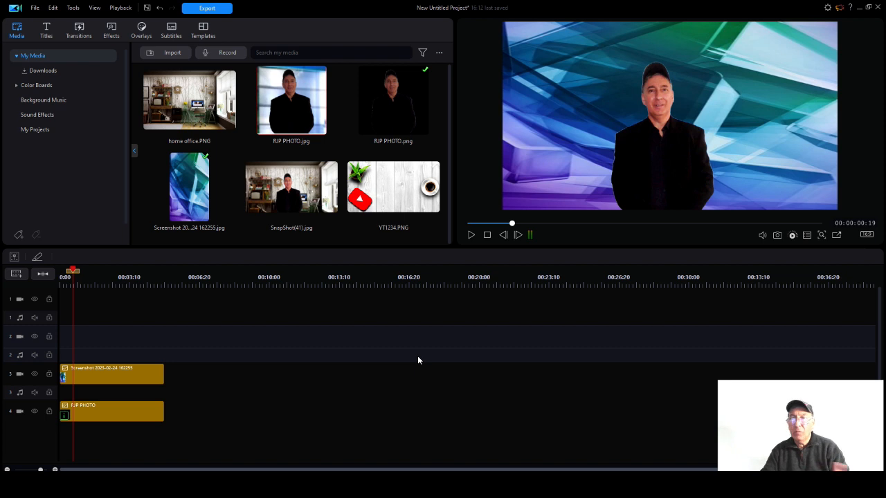